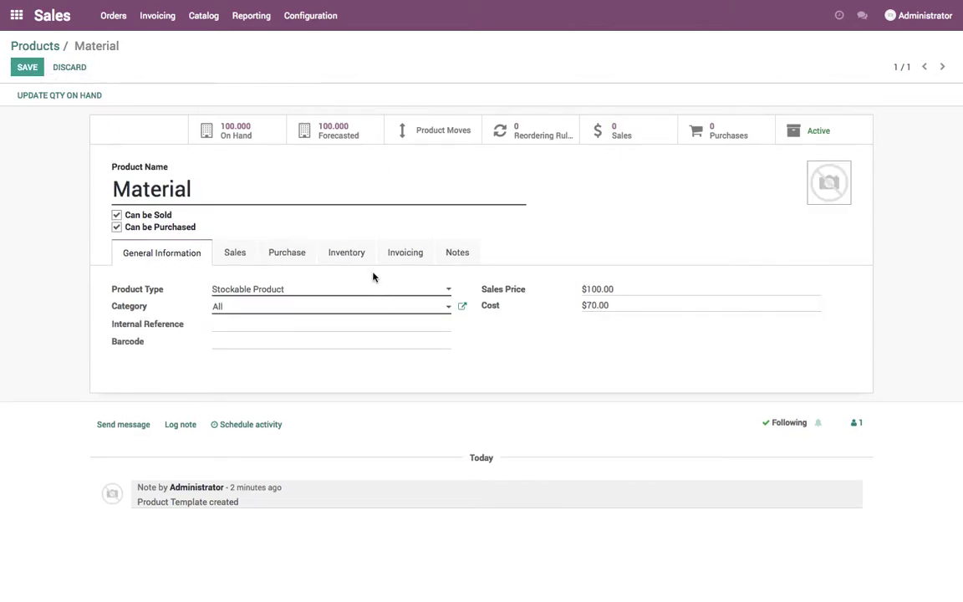
Step: Enable the Product Packages option in the Sales settings and save the settings
click(367, 261)
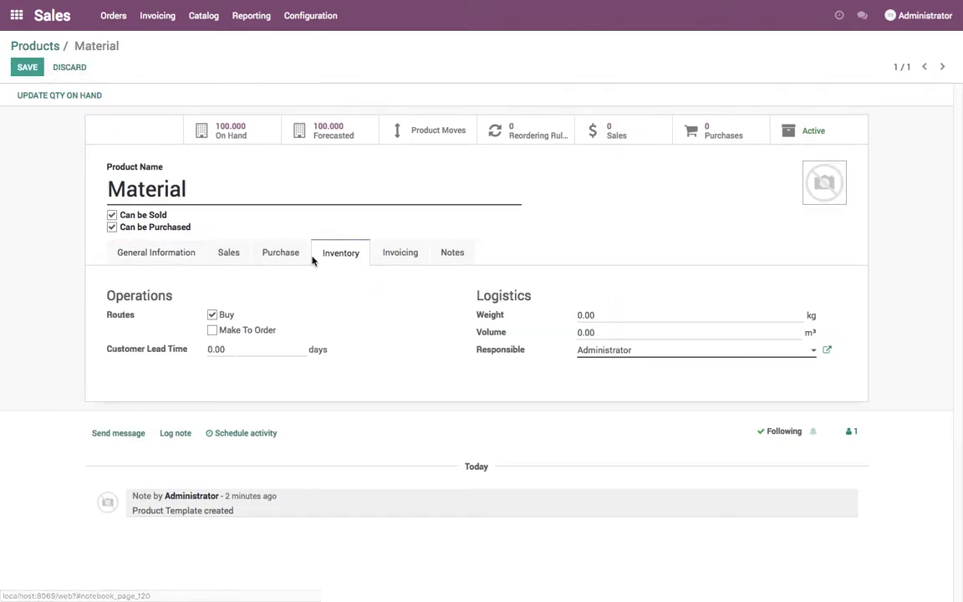
click(313, 17)
click(324, 40)
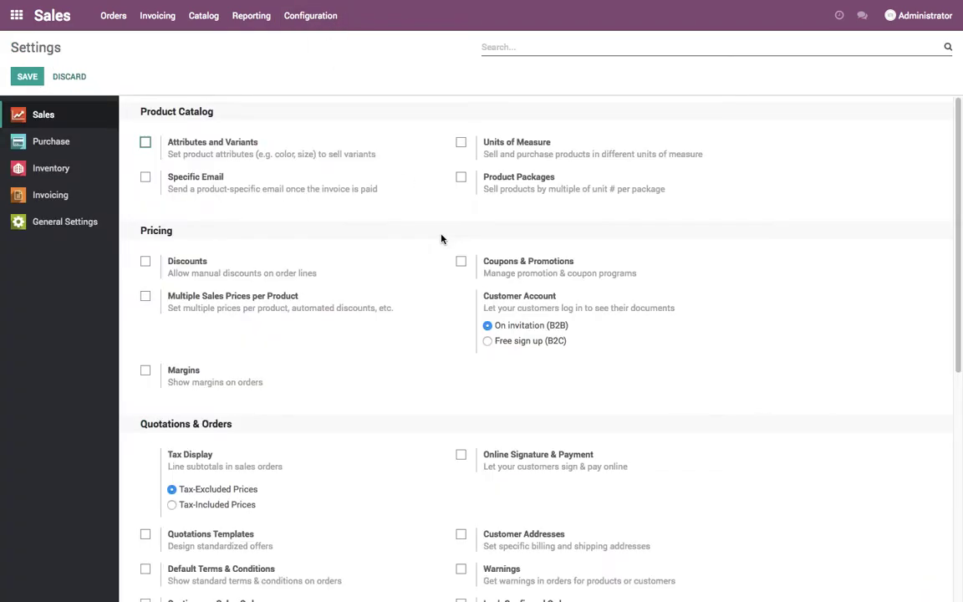
click(508, 177)
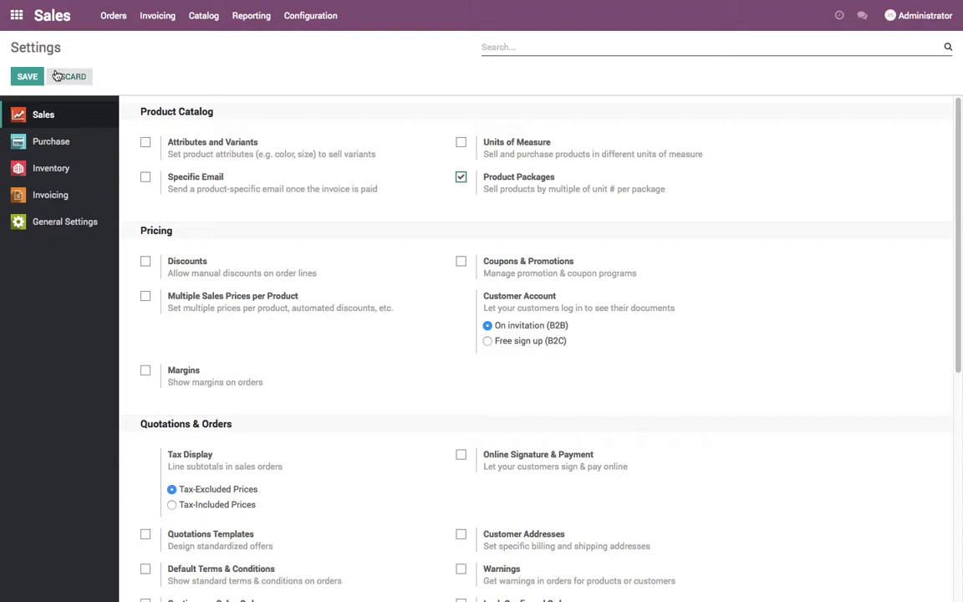
click(27, 76)
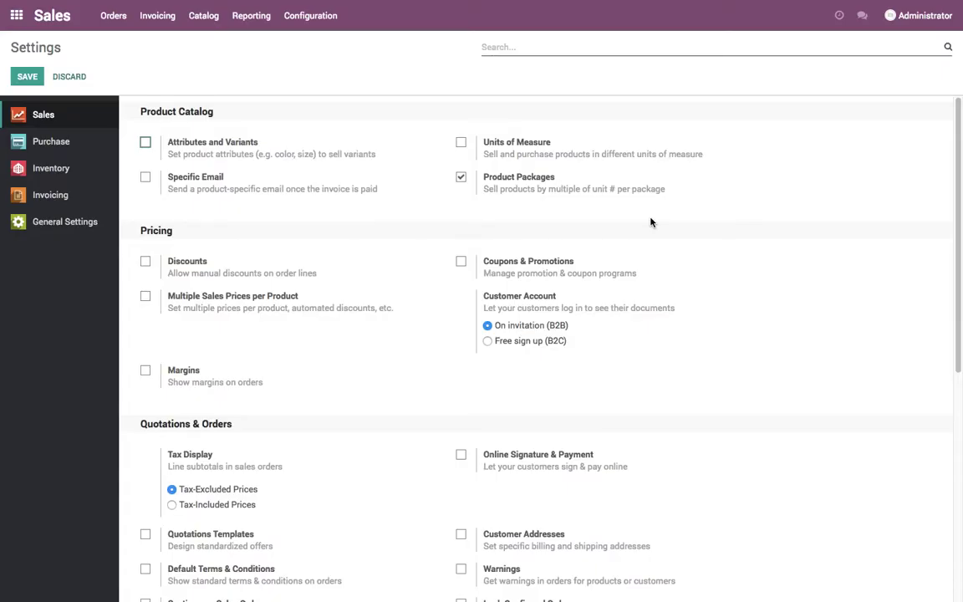
Step: Open the Material product from the catalog for editing and show its inventory details
click(203, 15)
click(213, 42)
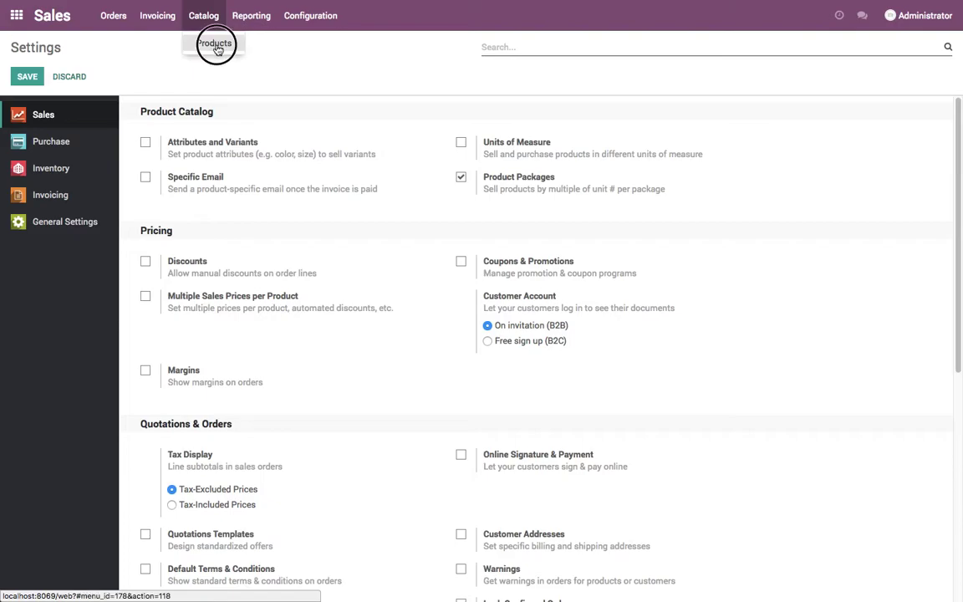
click(181, 142)
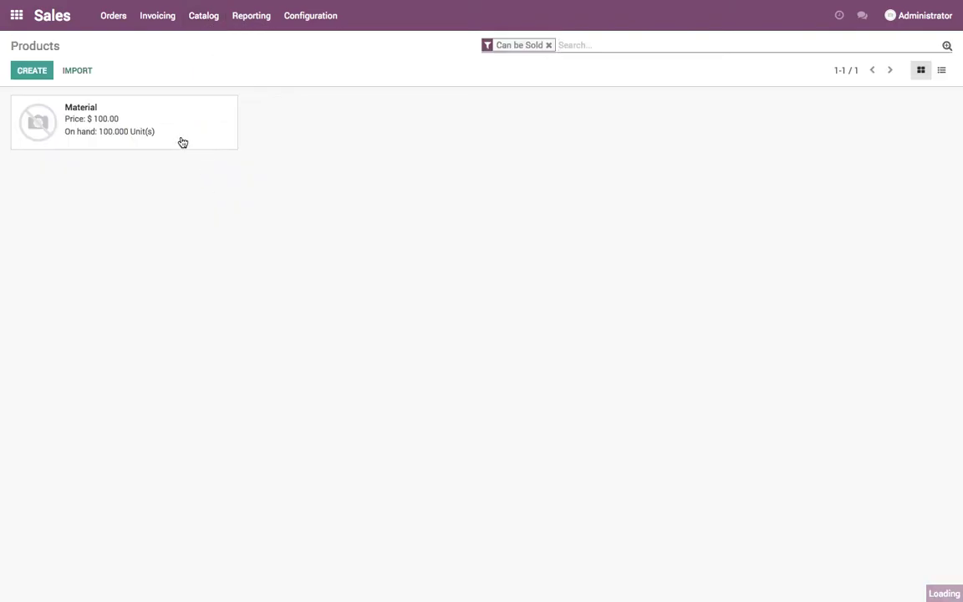
click(34, 73)
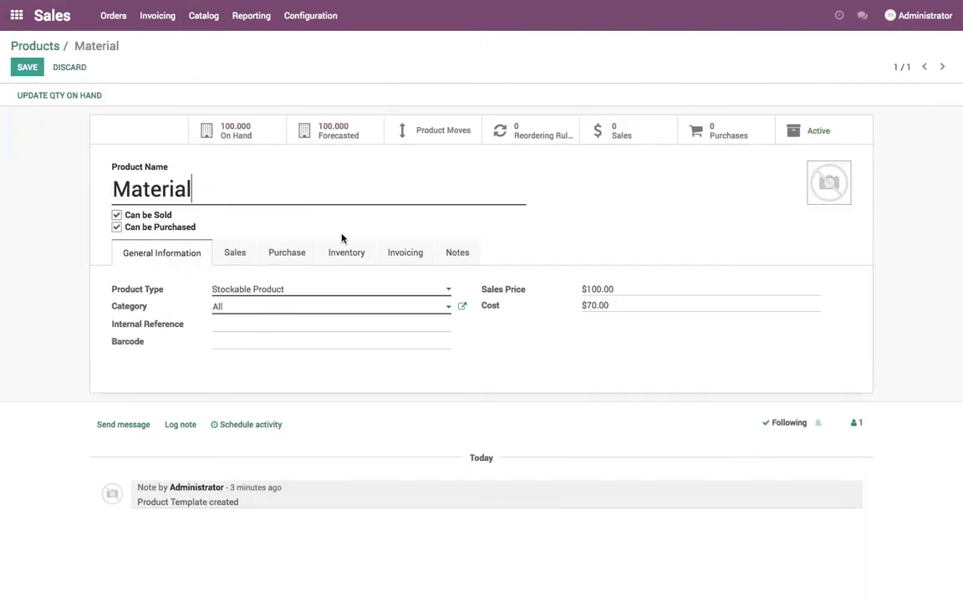
click(345, 253)
Step: Add a packaging item to Material with package type "Pack of 12" and a quantity per package of 12
click(125, 436)
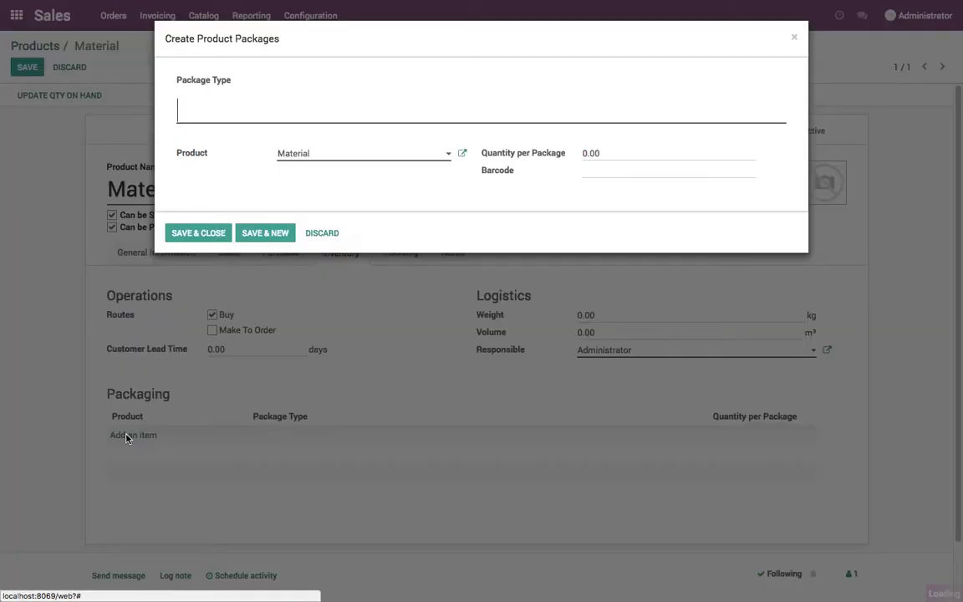
text(Pck of)
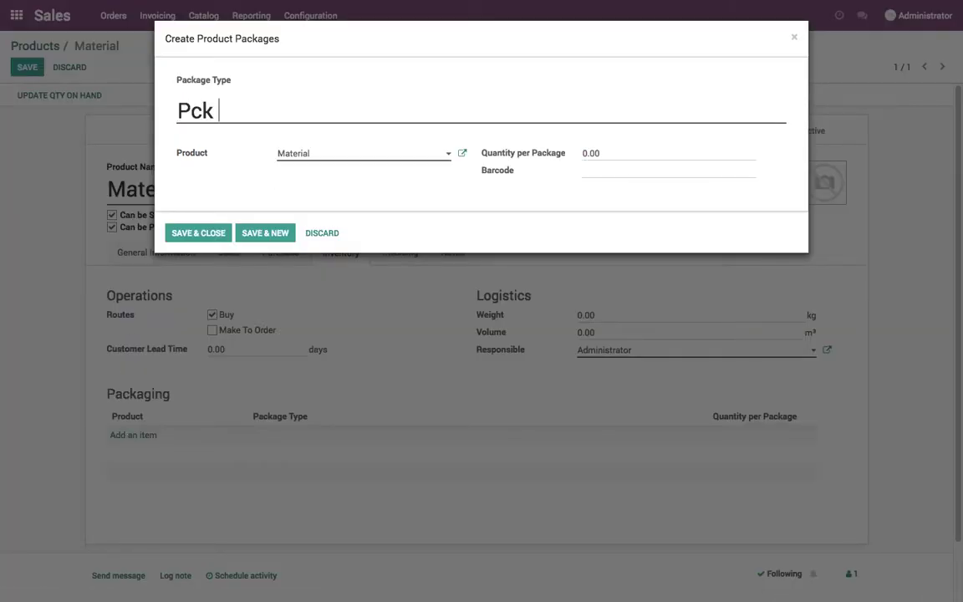
key(BackSpace)
key(BackSpace)
key(BackSpace)
key(BackSpace)
key(BackSpace)
key(BackSpace)
text(Pack of 12)
key(Tab)
click(644, 152)
text(1)
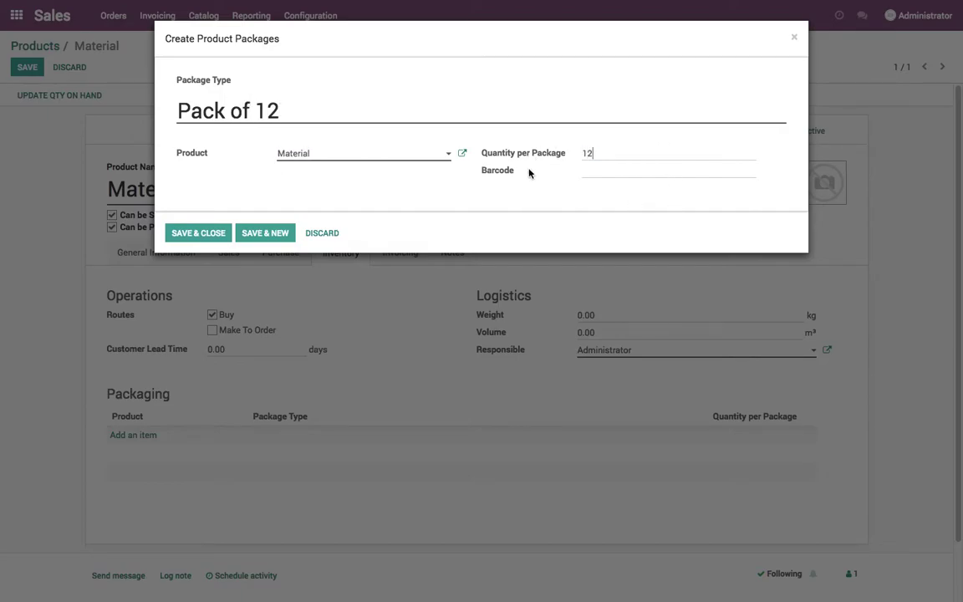
click(198, 234)
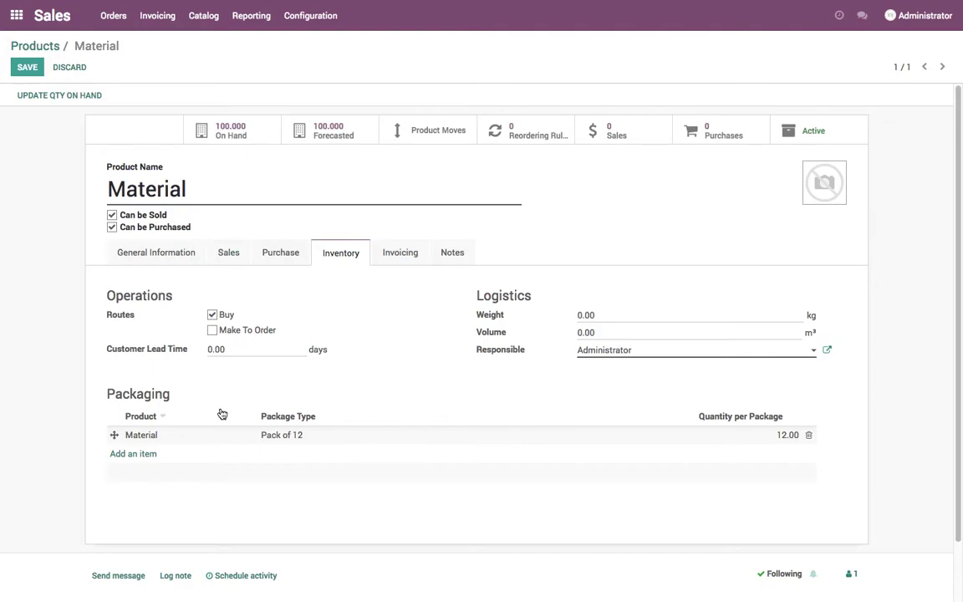
Step: Add a second packaging item "Pack of 6" with a quantity per package of 6 and save the product
click(133, 454)
text(P)
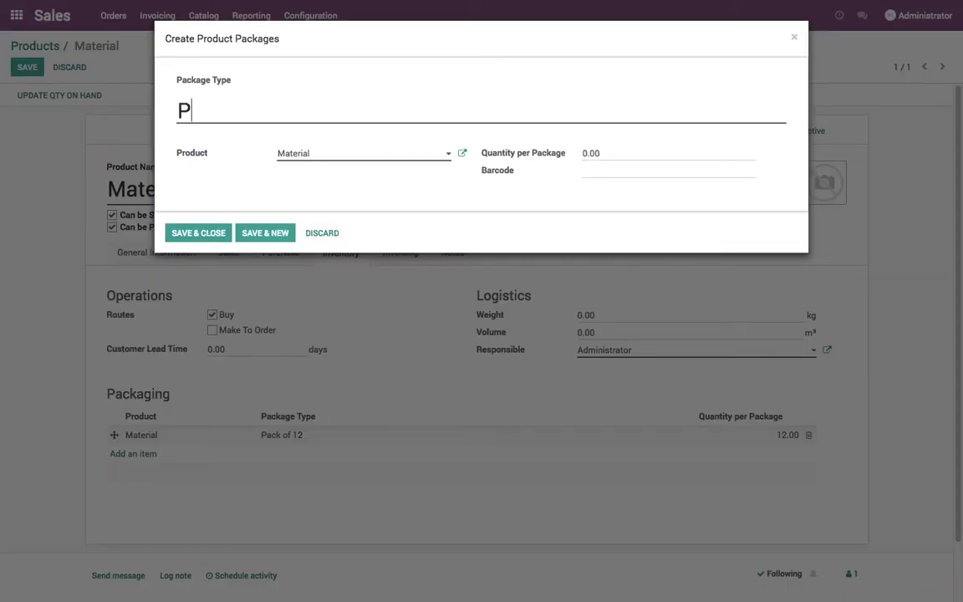
text(ack of 6)
click(577, 154)
text(6)
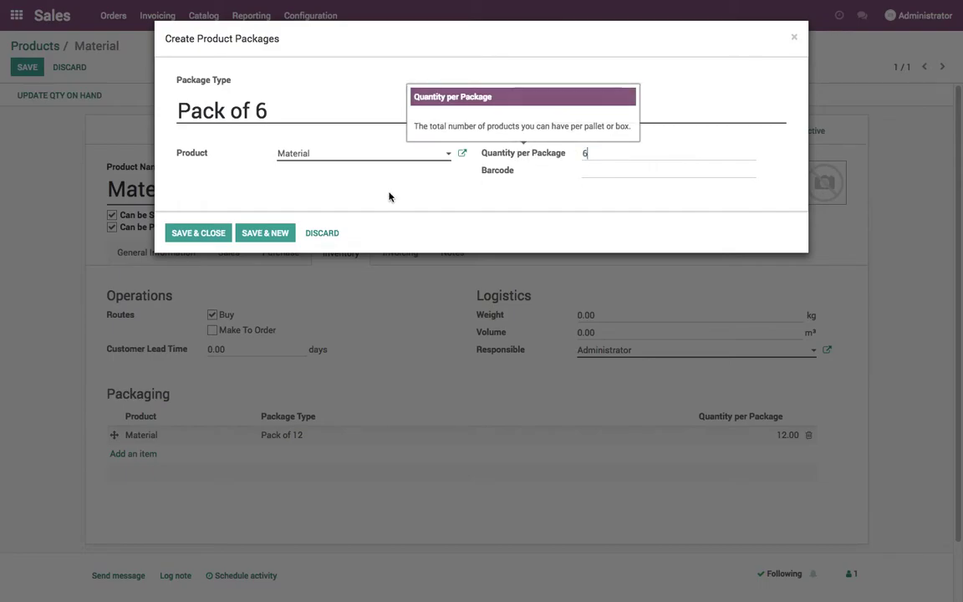
click(198, 232)
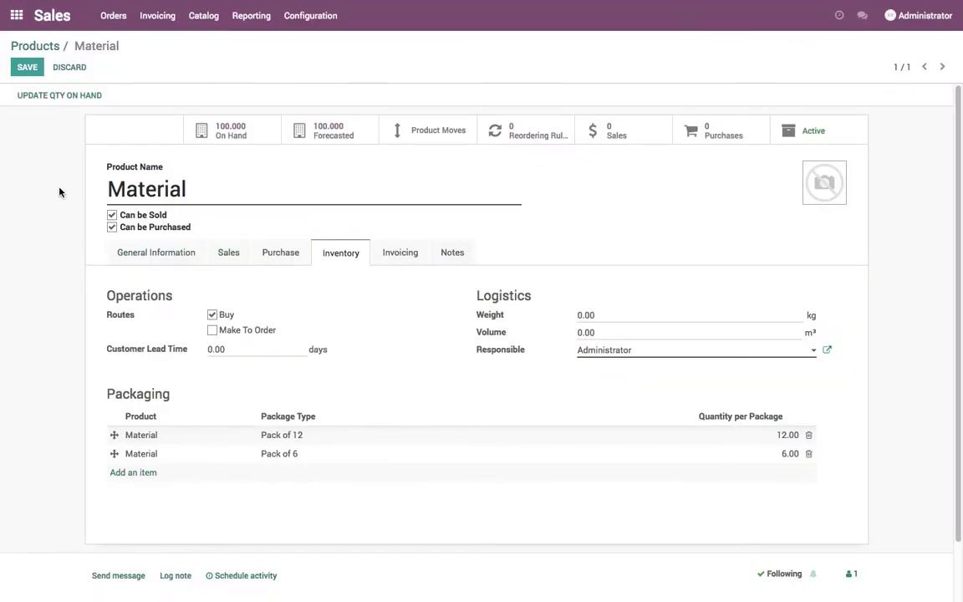
click(23, 66)
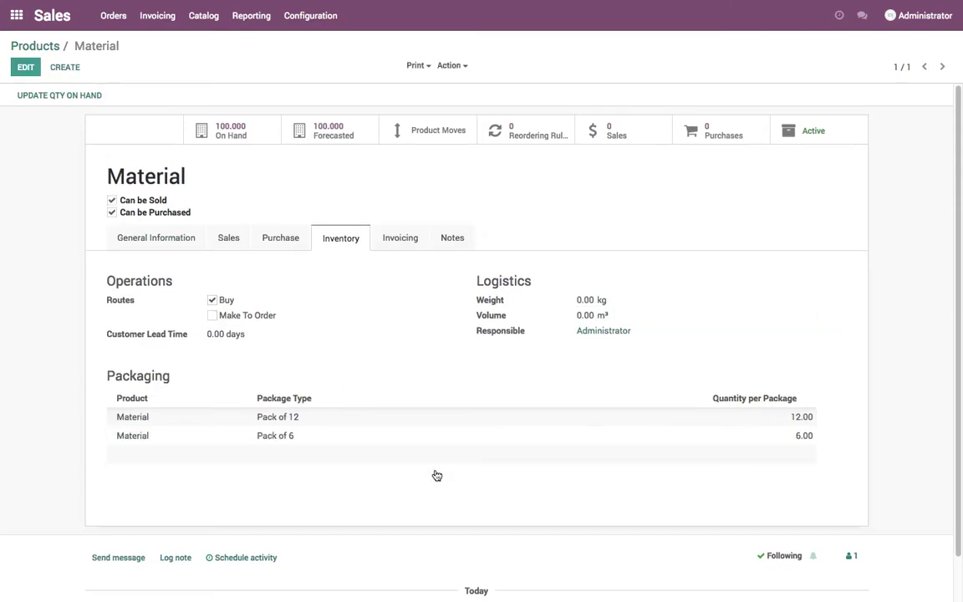
Step: Create a new quotation with China Exports as a newly created customer
click(51, 47)
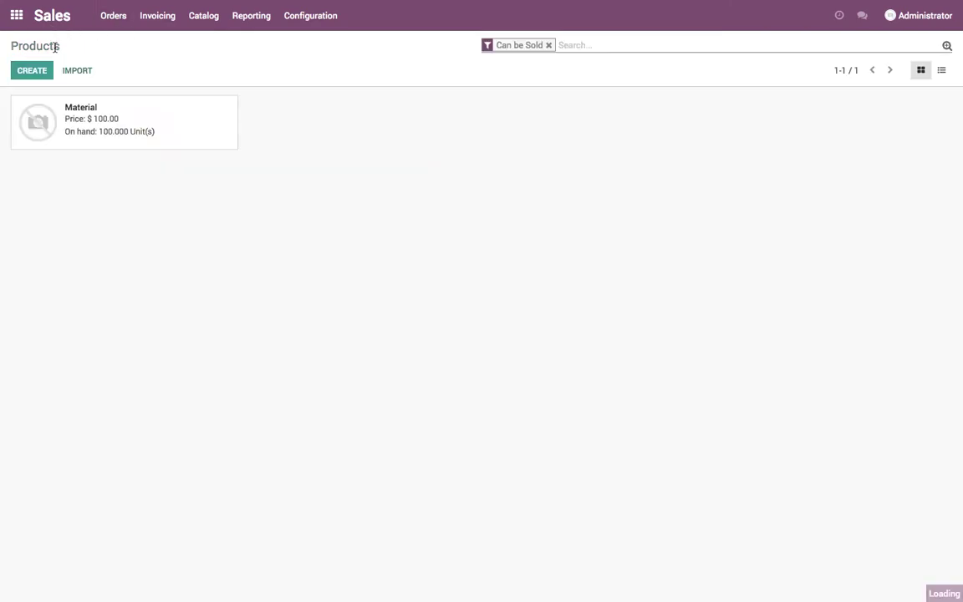
click(115, 19)
click(122, 41)
click(33, 71)
text(C)
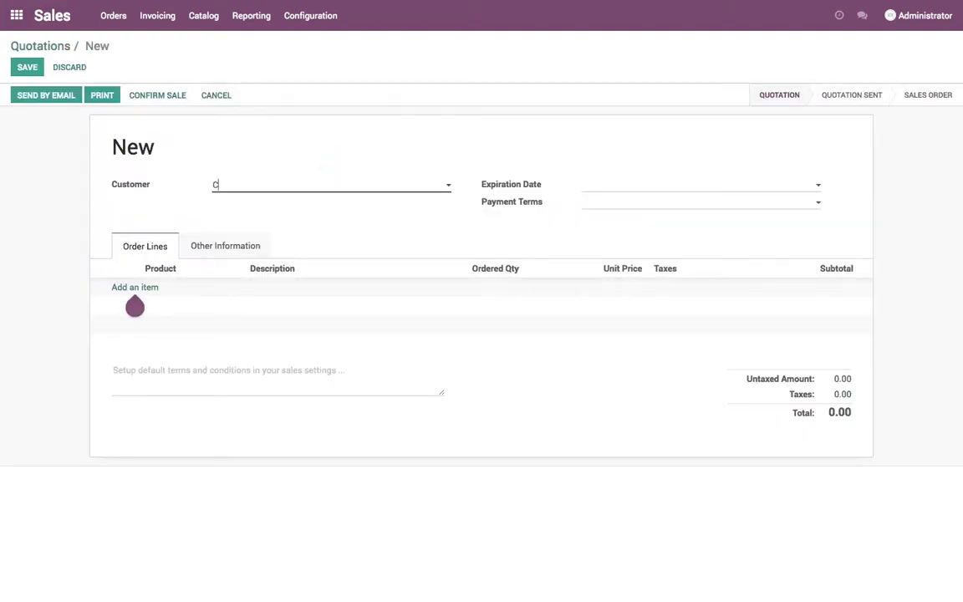
text(hina Exports)
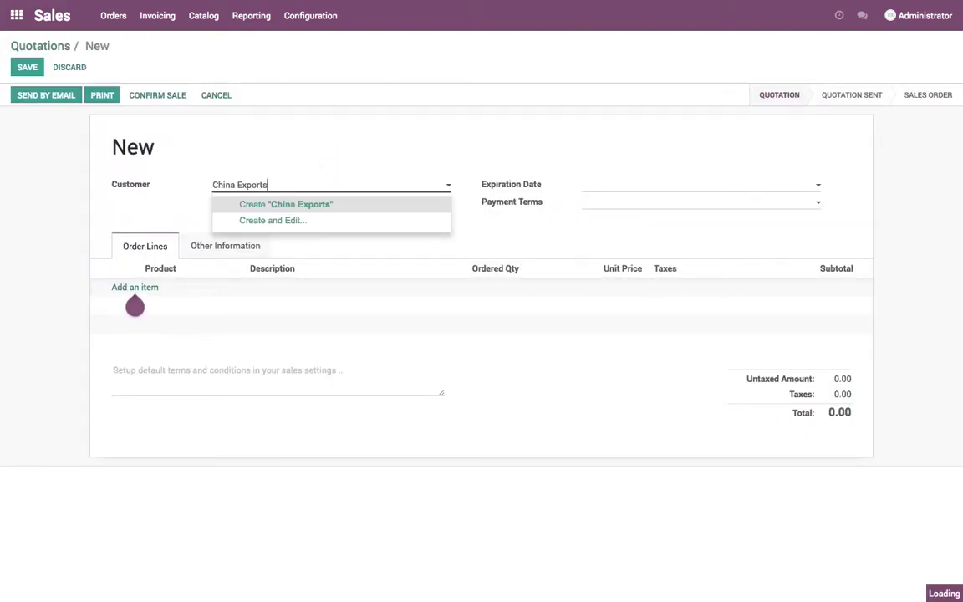
key(Return)
Step: Start an order line for Material with the package Pack of 12 and an ordered quantity of 12
click(152, 286)
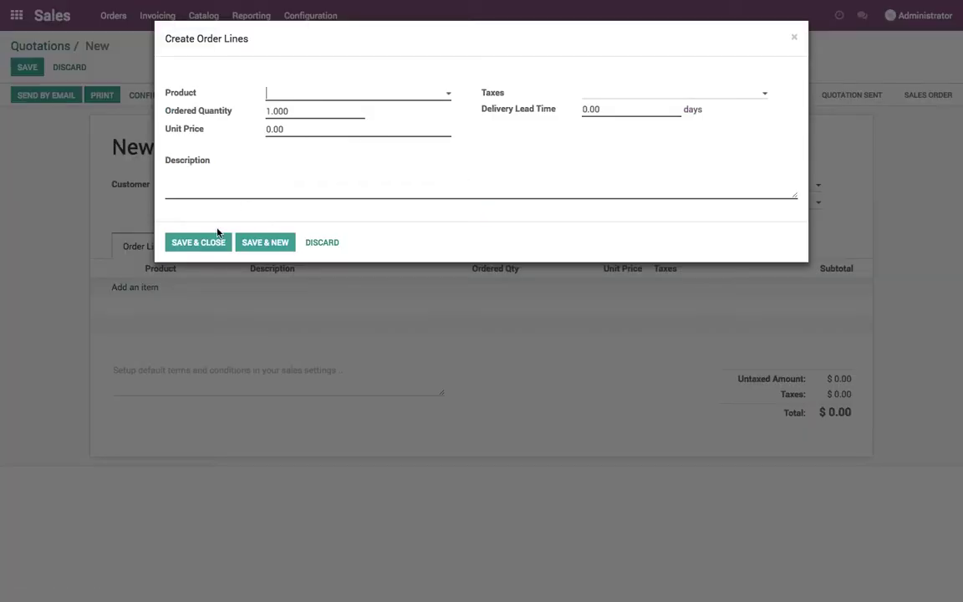
click(336, 99)
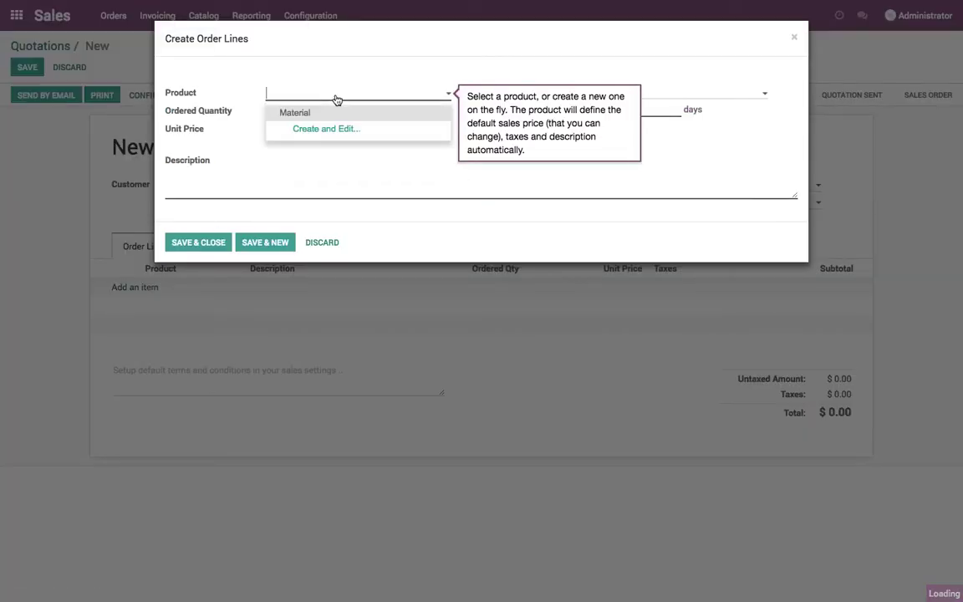
click(332, 110)
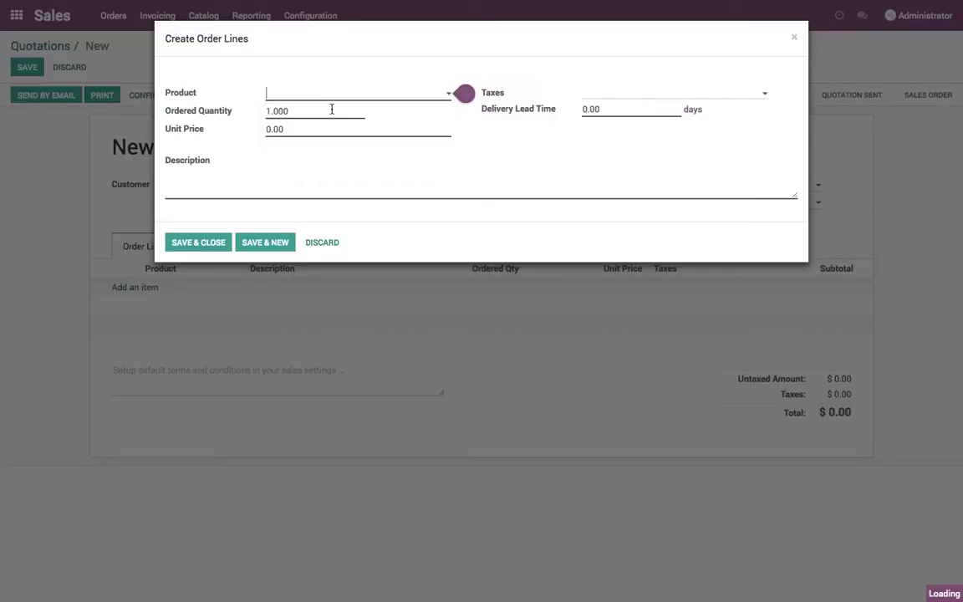
click(642, 99)
click(646, 114)
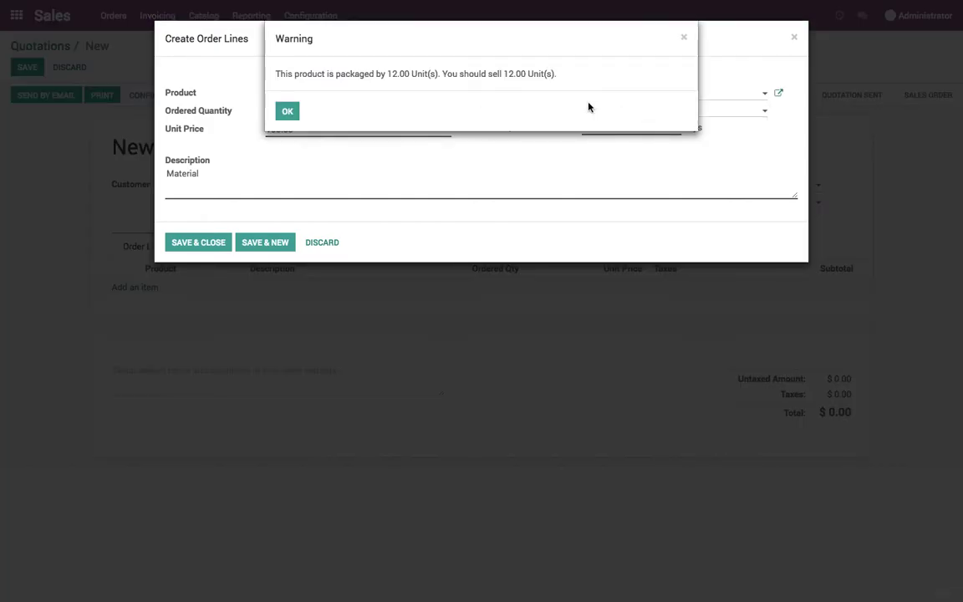
drag(391, 74, 552, 77)
click(560, 81)
click(299, 115)
click(251, 109)
text(1)
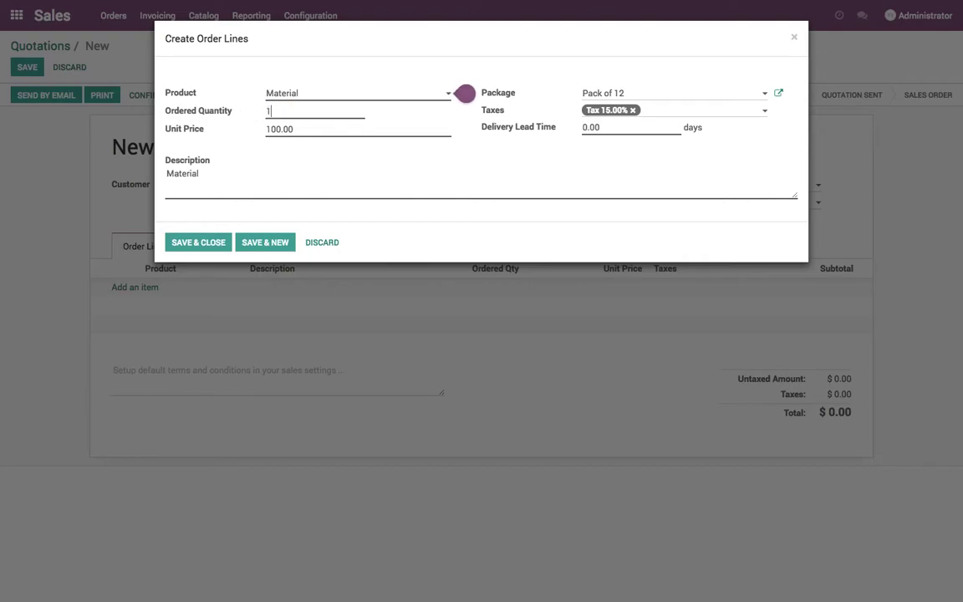
text(2)
key(Tab)
Step: Set the line description to "Material, create a package of 12 from the warehouse" and save the order line
click(245, 183)
text(, create a package of 12 f)
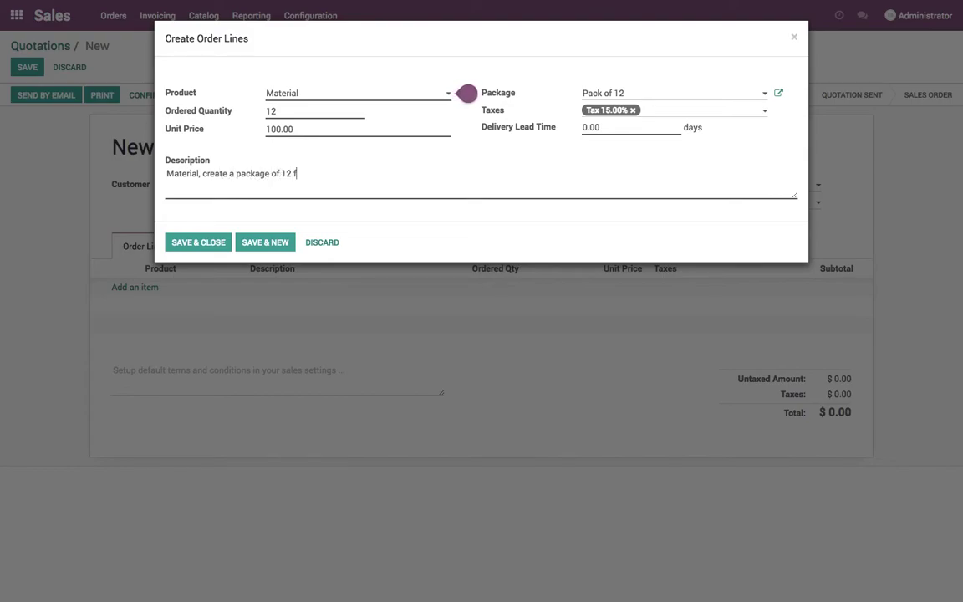
text(rom the wareh)
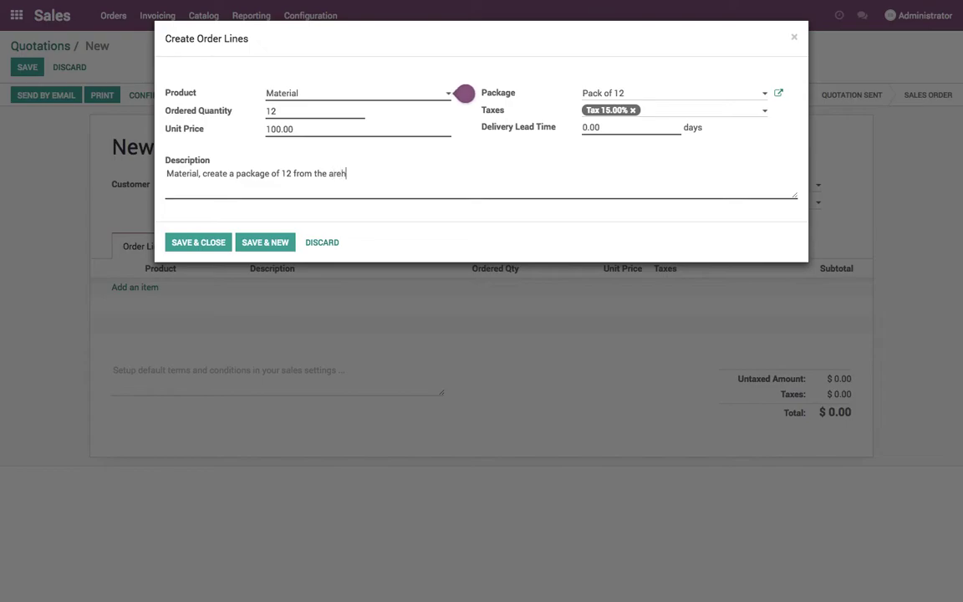
text(osue)
click(330, 173)
text(w)
click(360, 174)
text(u)
click(228, 247)
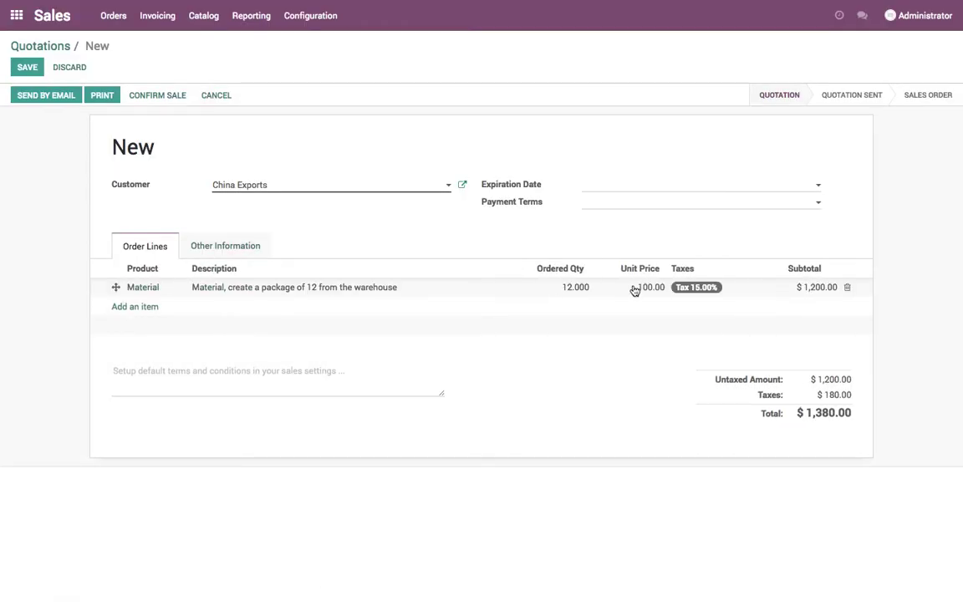
Step: Change the Material line's ordered quantity to 48 and its description to "Material, create 4 package of 12 from the warehouse"
click(599, 288)
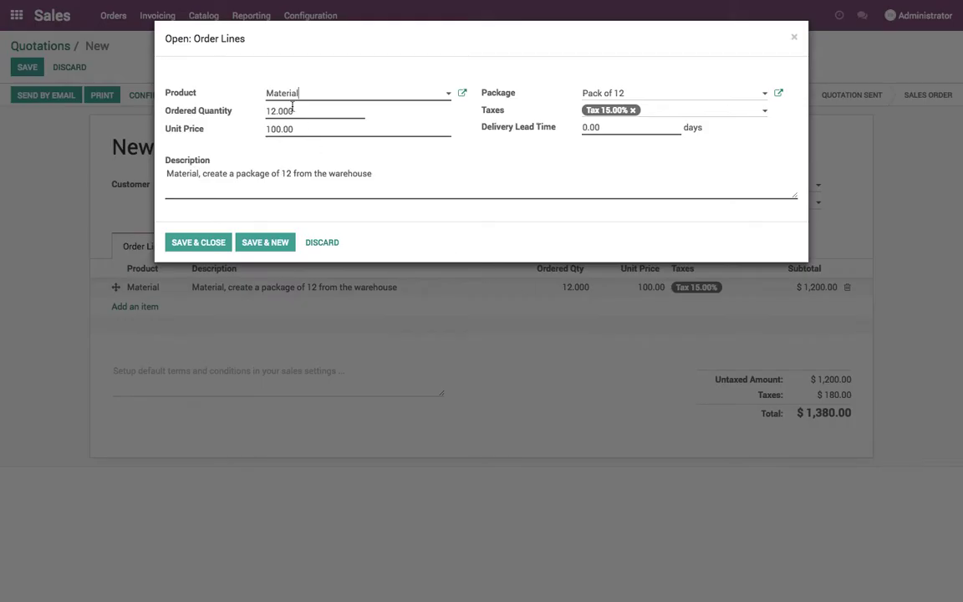
click(199, 110)
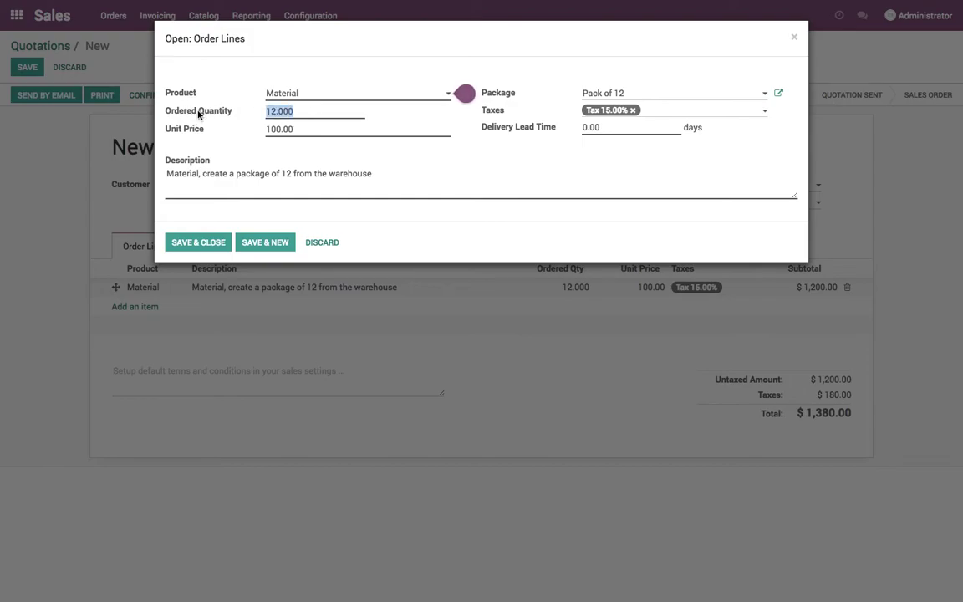
text(48)
key(Tab)
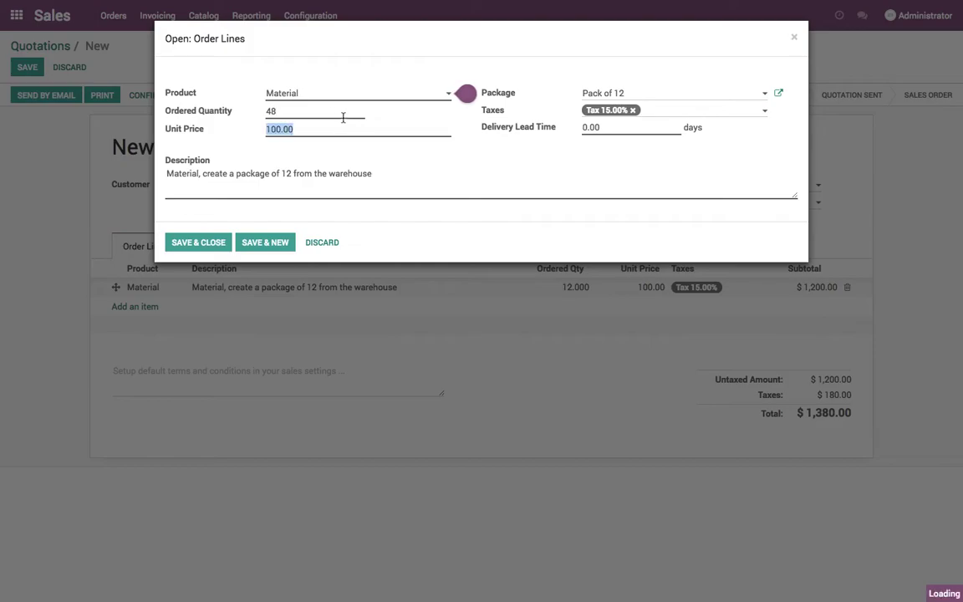
click(408, 175)
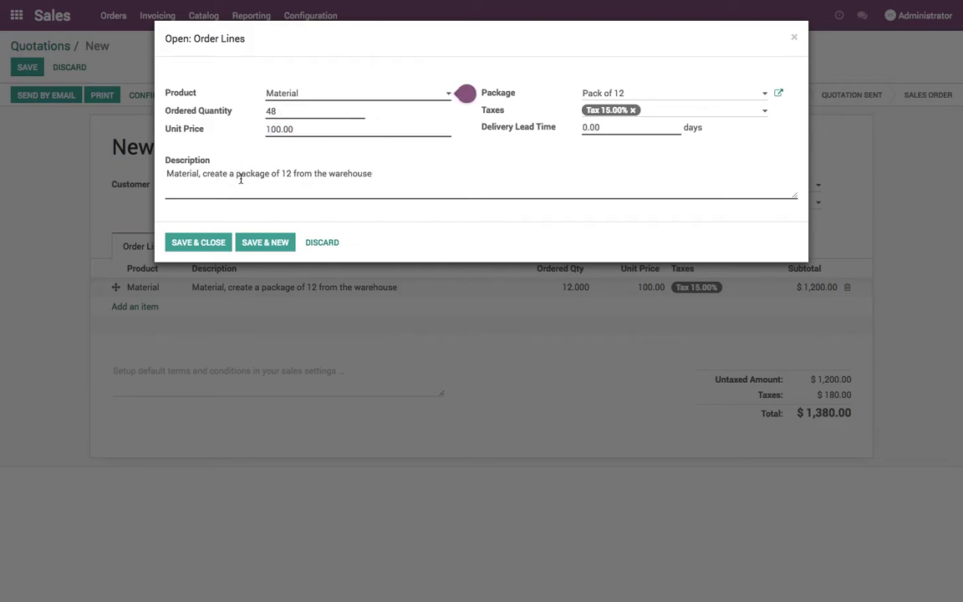
key(BackSpace)
text(4)
click(170, 243)
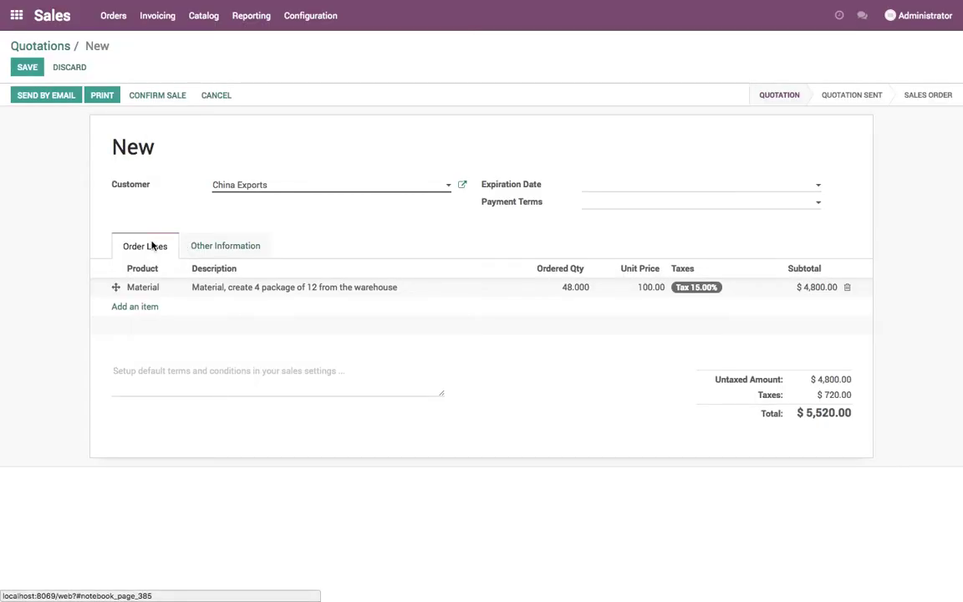
Step: Save the China Exports quotation and confirm it as a sale
click(27, 67)
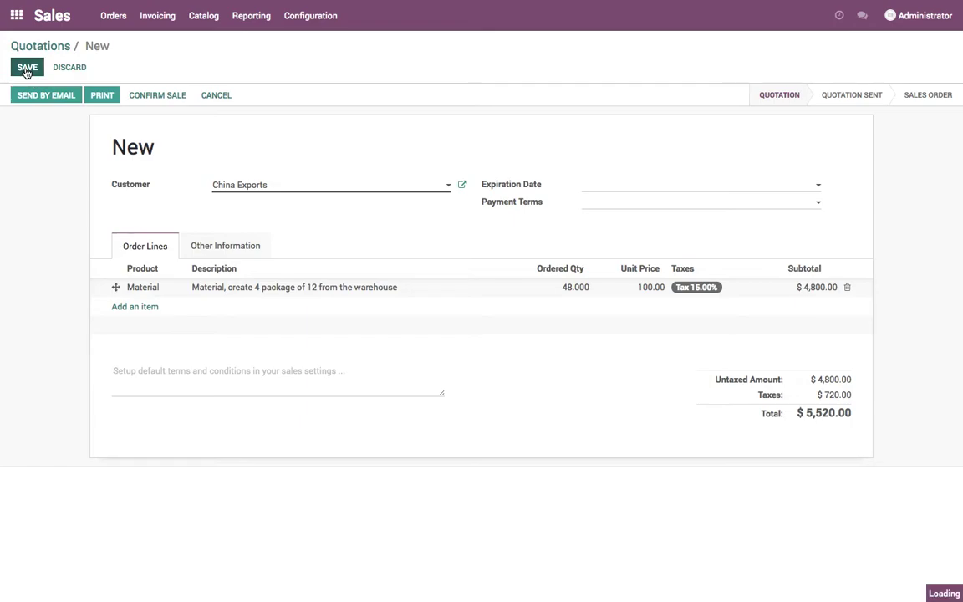
click(158, 98)
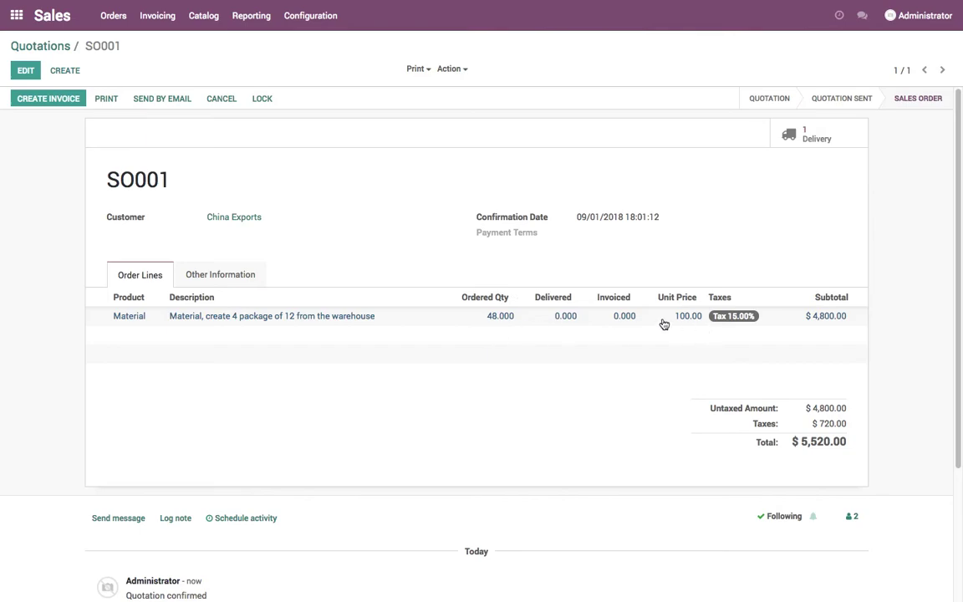
Step: Leave the sales order and switch to the Inventory app
click(52, 47)
click(16, 16)
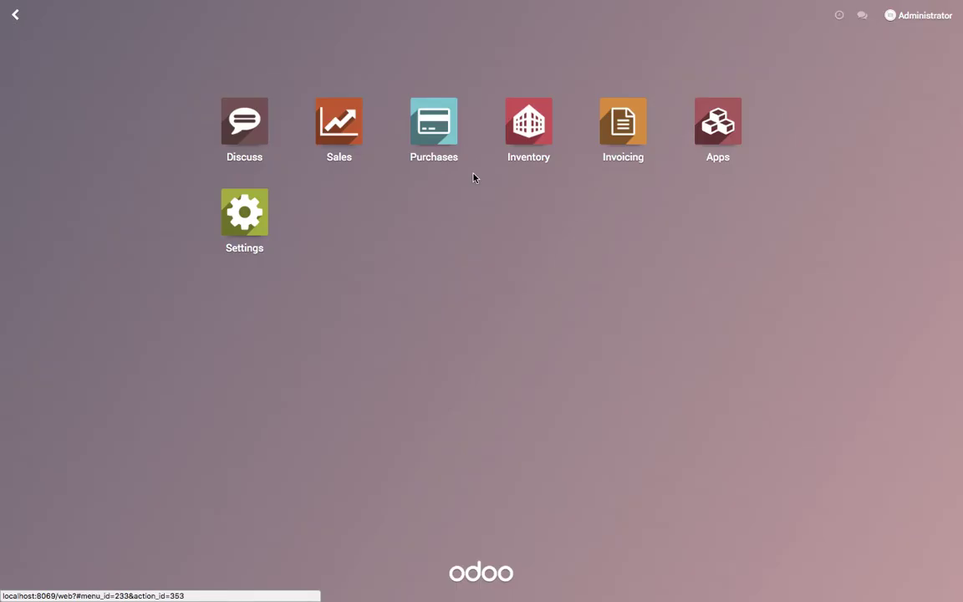
click(530, 134)
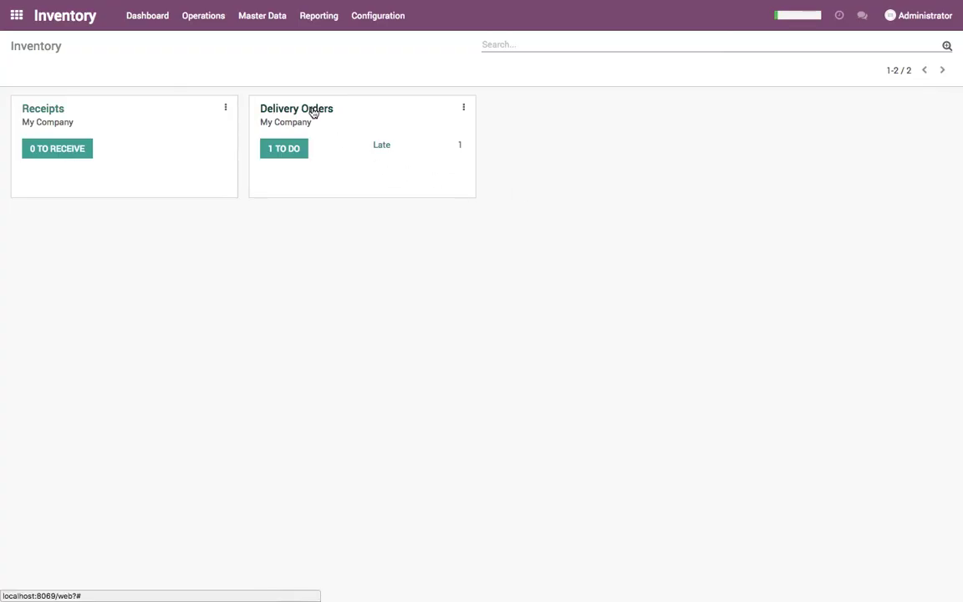
Step: Open the pending China Exports delivery order, and check the Delivery Packages option in the Inventory settings
click(316, 141)
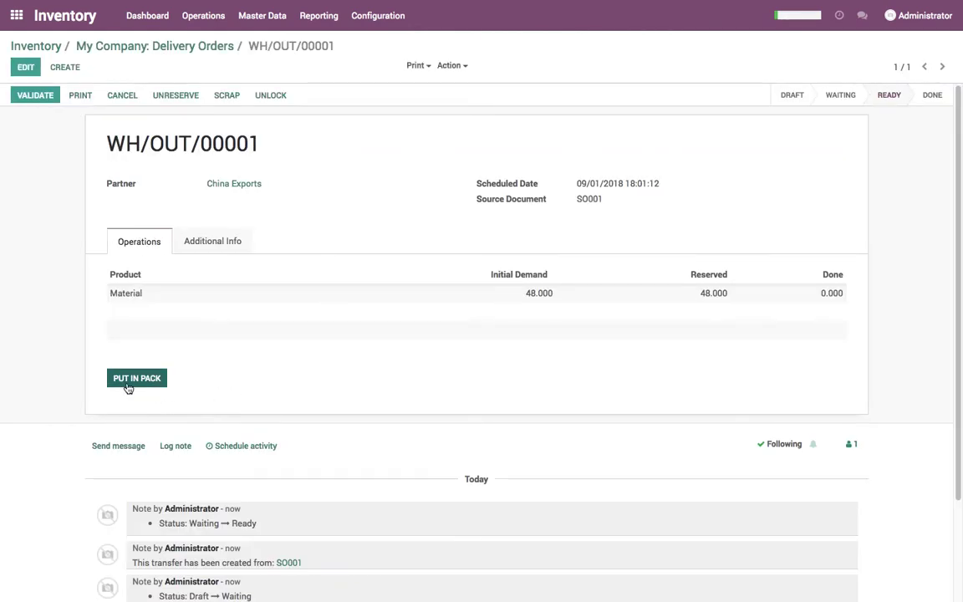
click(377, 15)
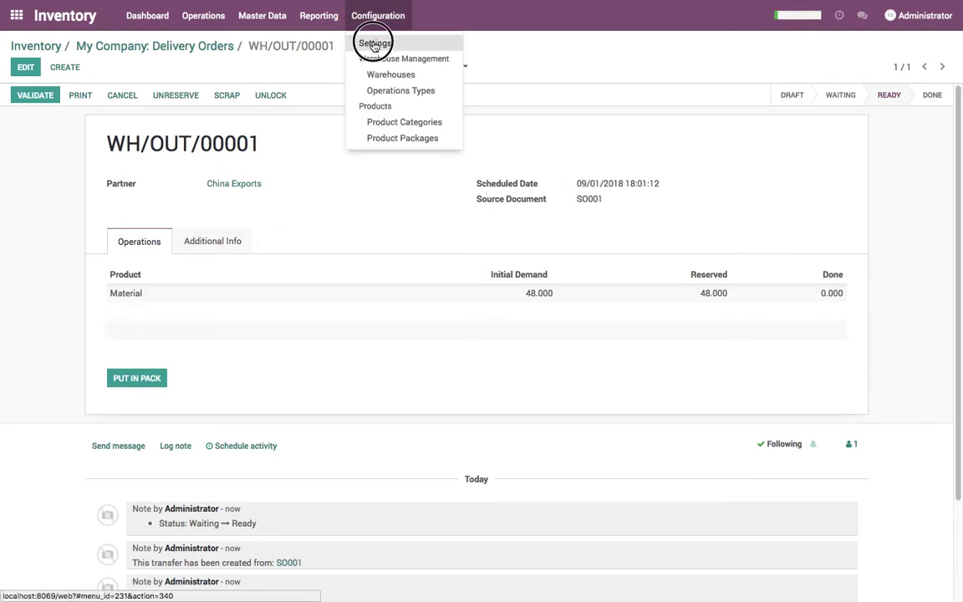
click(373, 45)
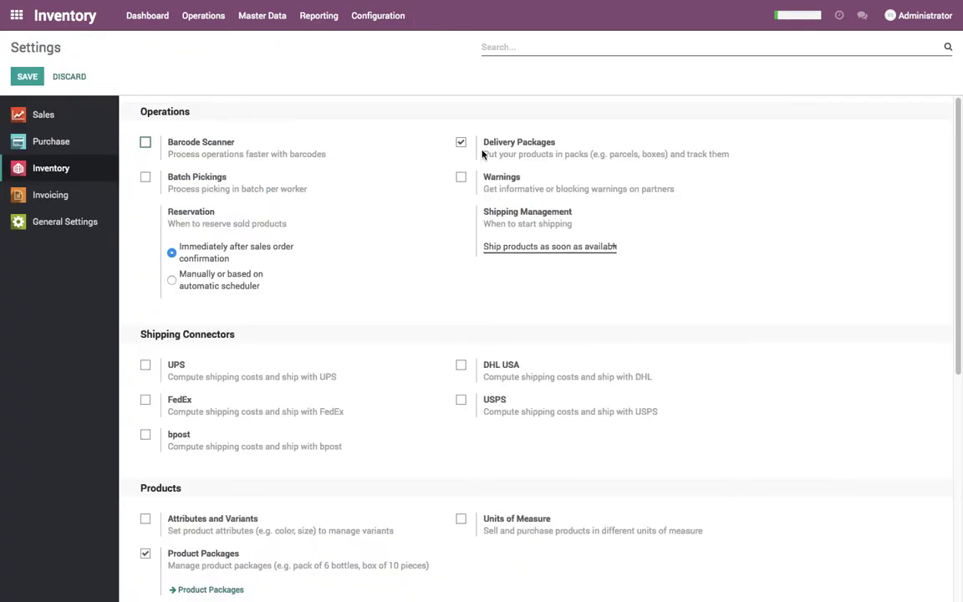
drag(483, 143, 735, 159)
click(574, 151)
drag(574, 151, 468, 133)
click(540, 183)
Step: Reopen the China Exports delivery order for editing, set Material's done quantity to 12 and put it in a pack
click(151, 17)
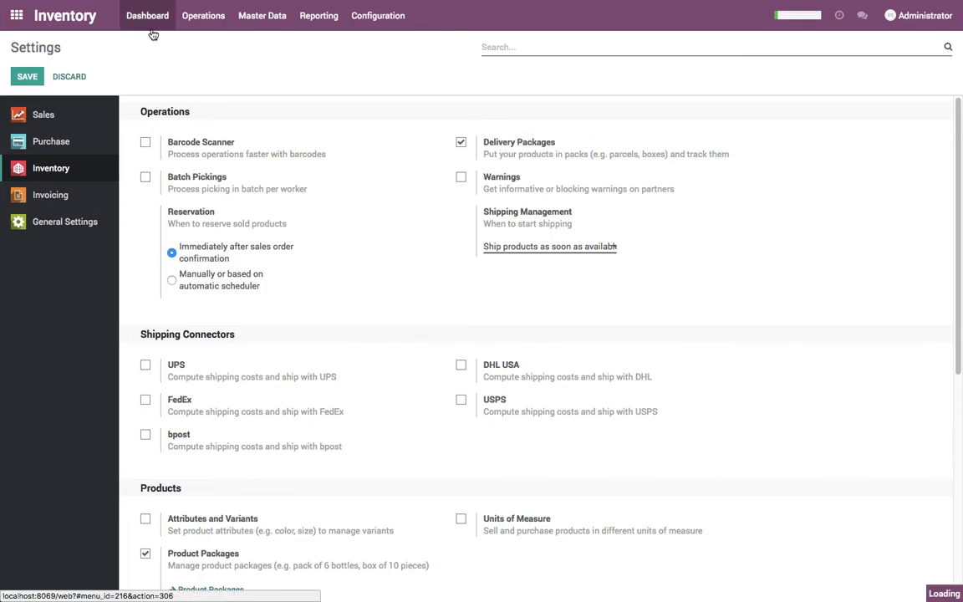
click(301, 153)
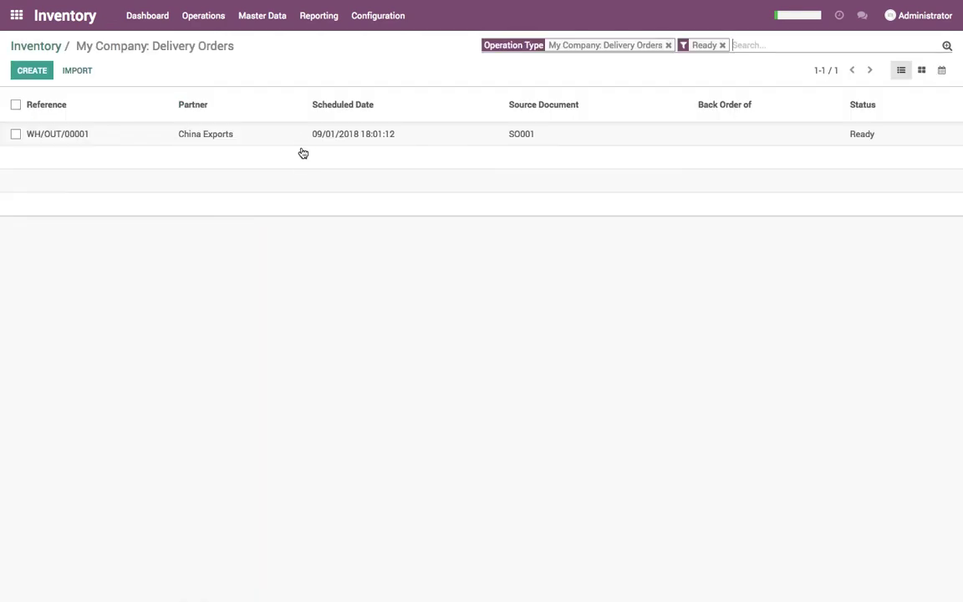
click(281, 136)
click(26, 68)
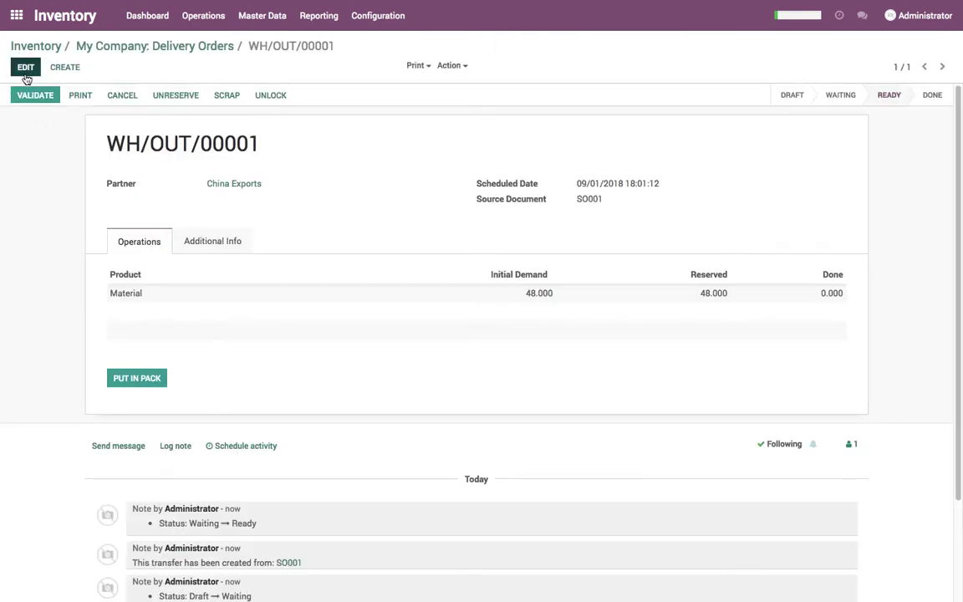
click(794, 299)
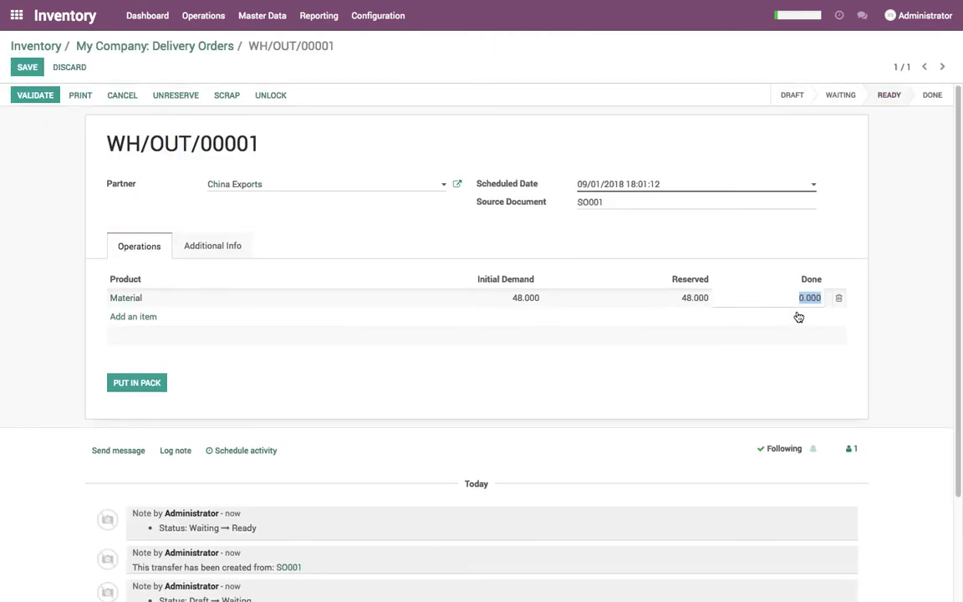
text(12)
click(771, 252)
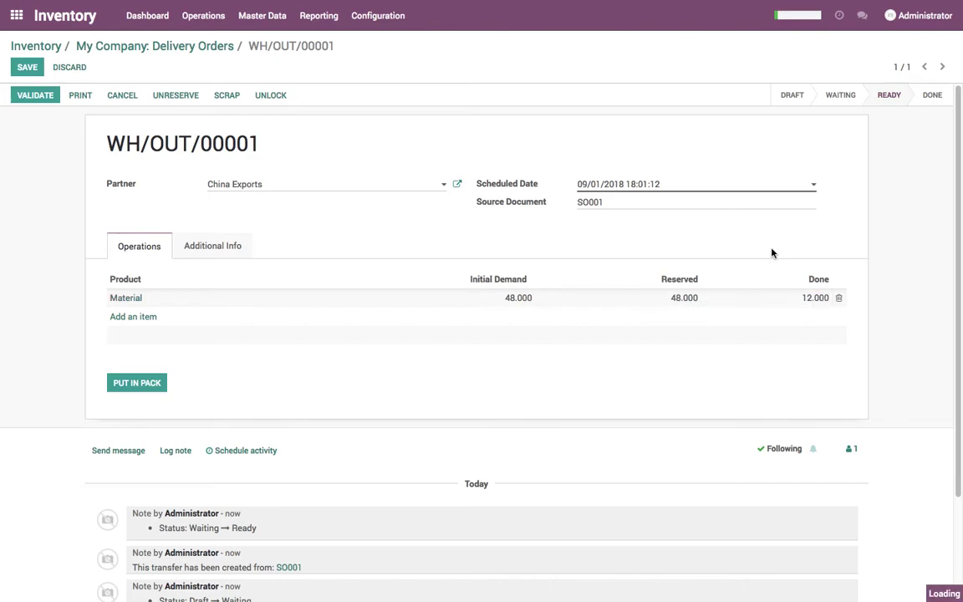
click(138, 384)
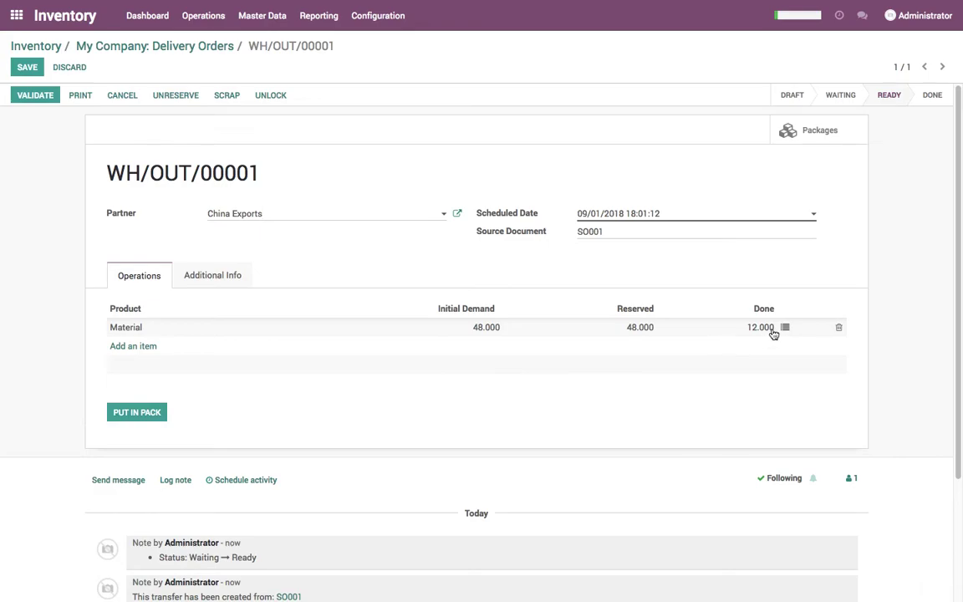
Step: In Material's detailed operations, set the unpacked line's done quantity to 12, confirm it and put those units in a second pack
click(784, 328)
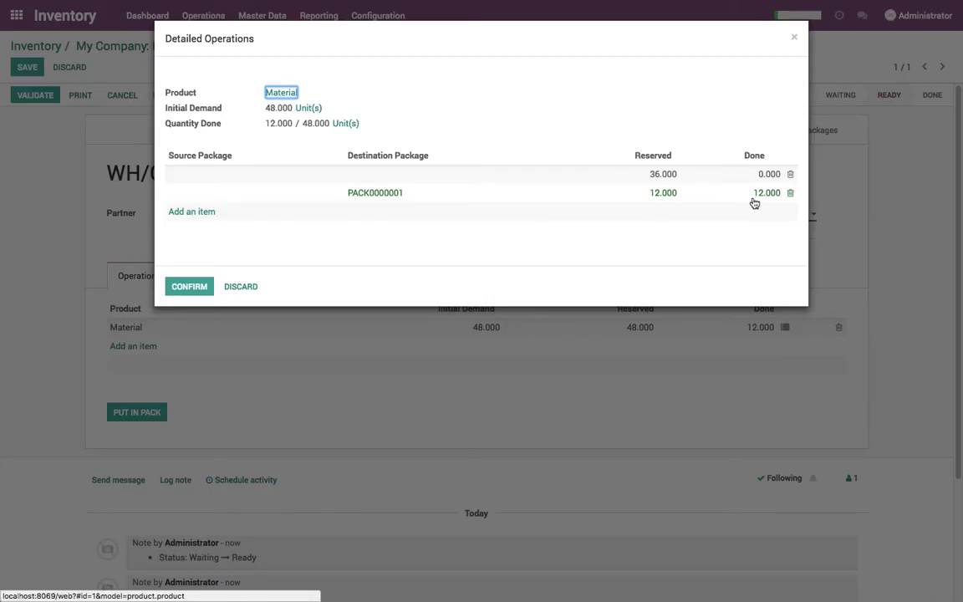
click(758, 177)
text(12)
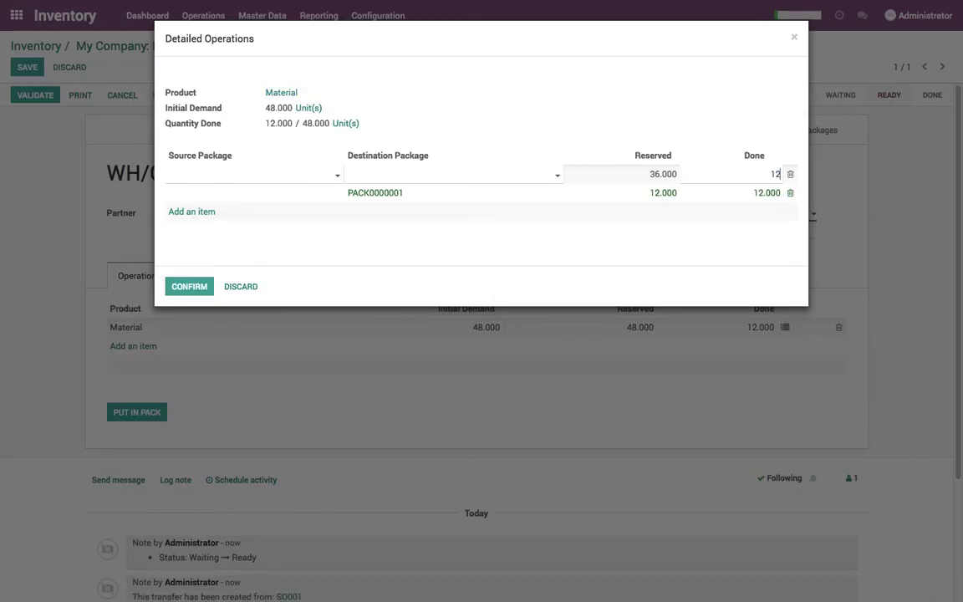
click(207, 288)
click(151, 413)
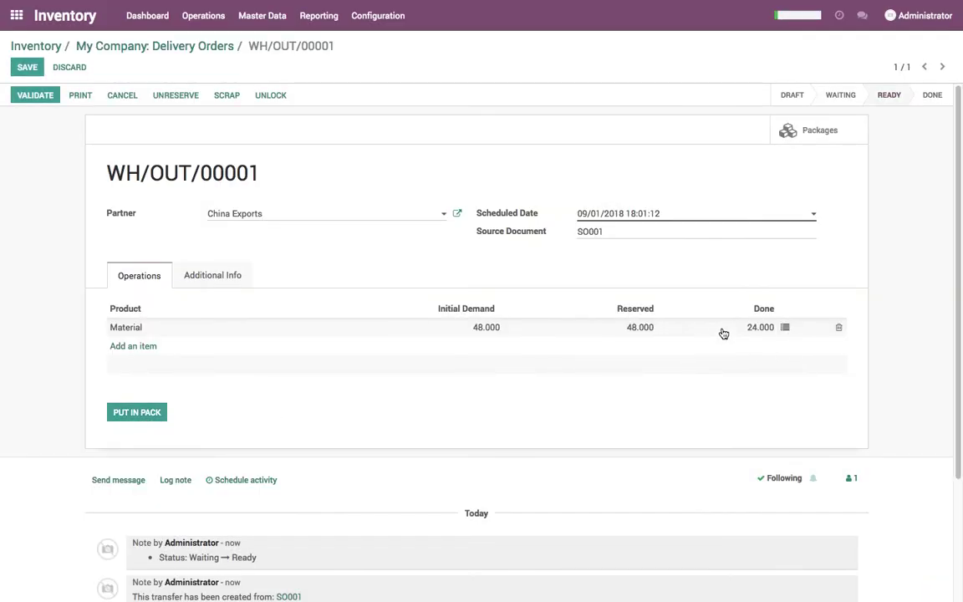
Step: Enable Show Detailed Operations for the Delivery Orders operation type, save it and reload the Inventory overview
click(38, 46)
click(464, 107)
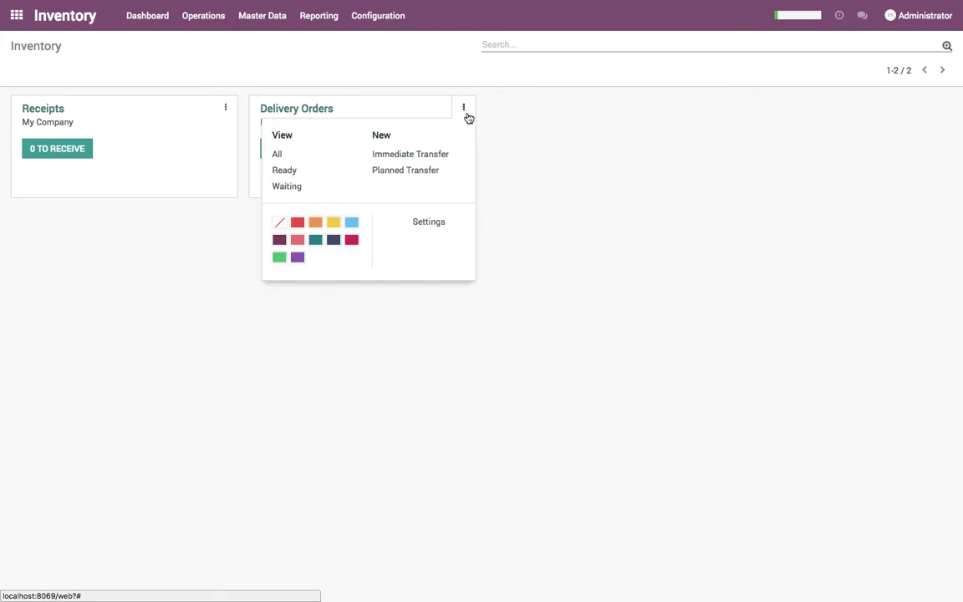
click(430, 220)
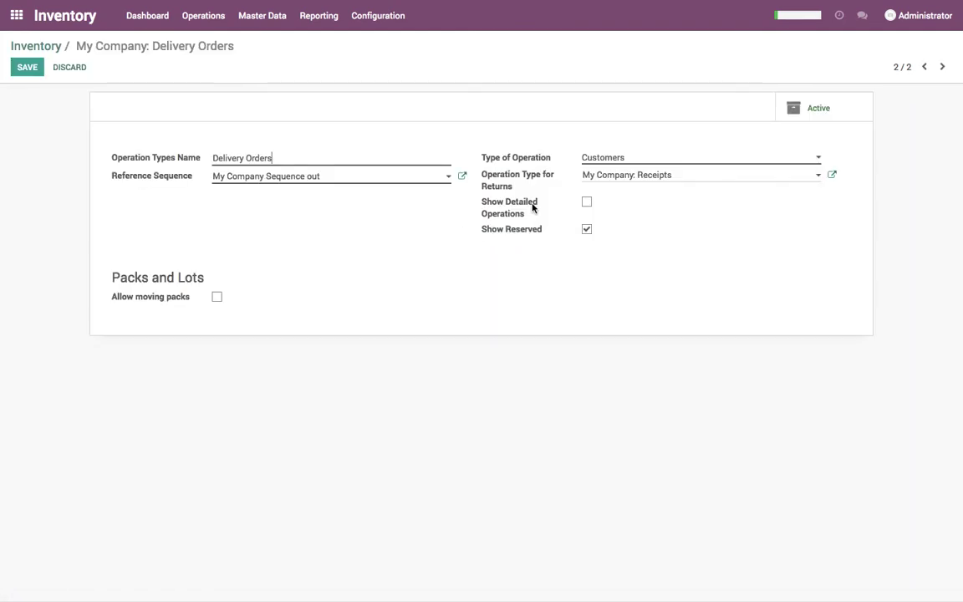
click(586, 202)
click(29, 66)
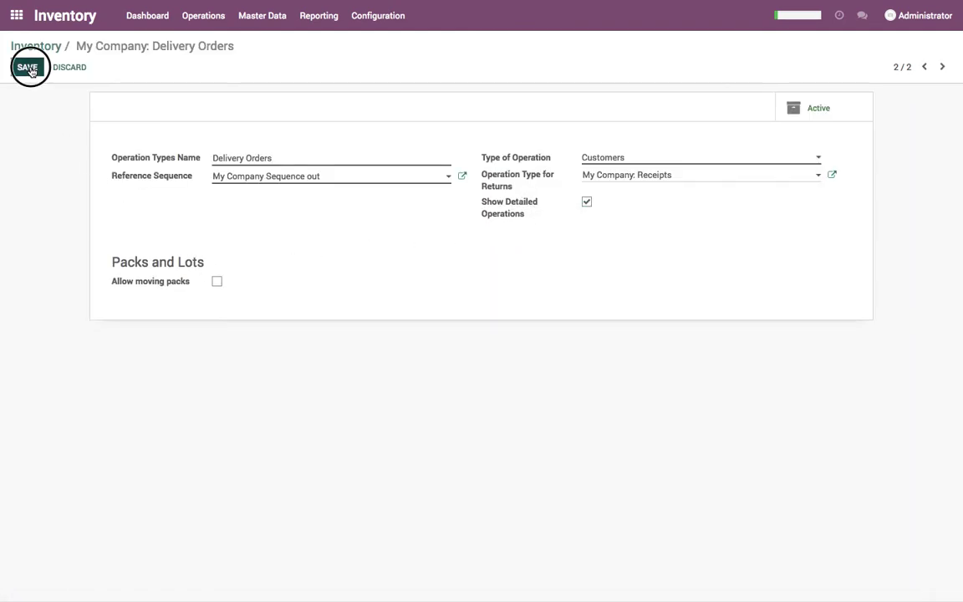
click(48, 46)
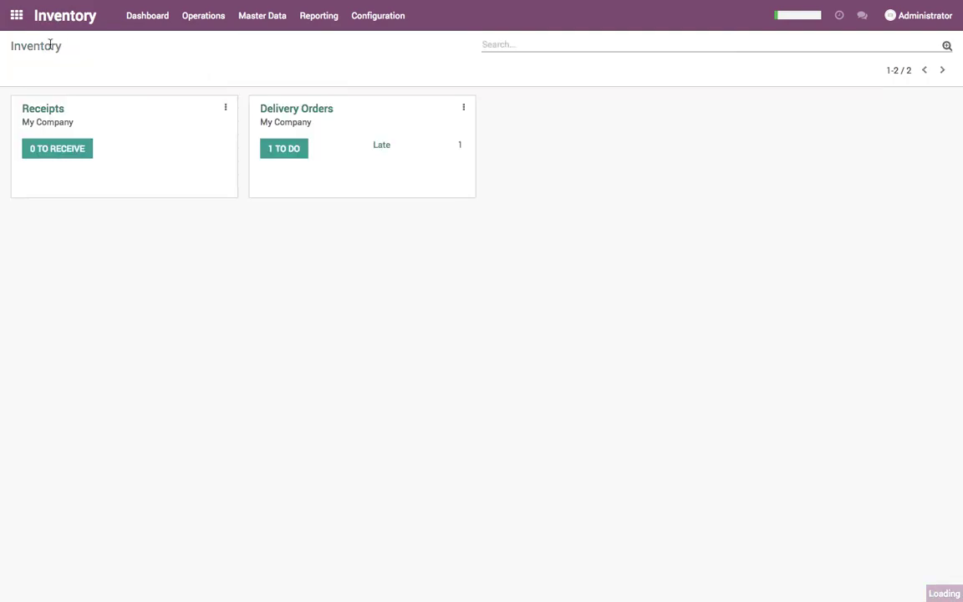
click(162, 30)
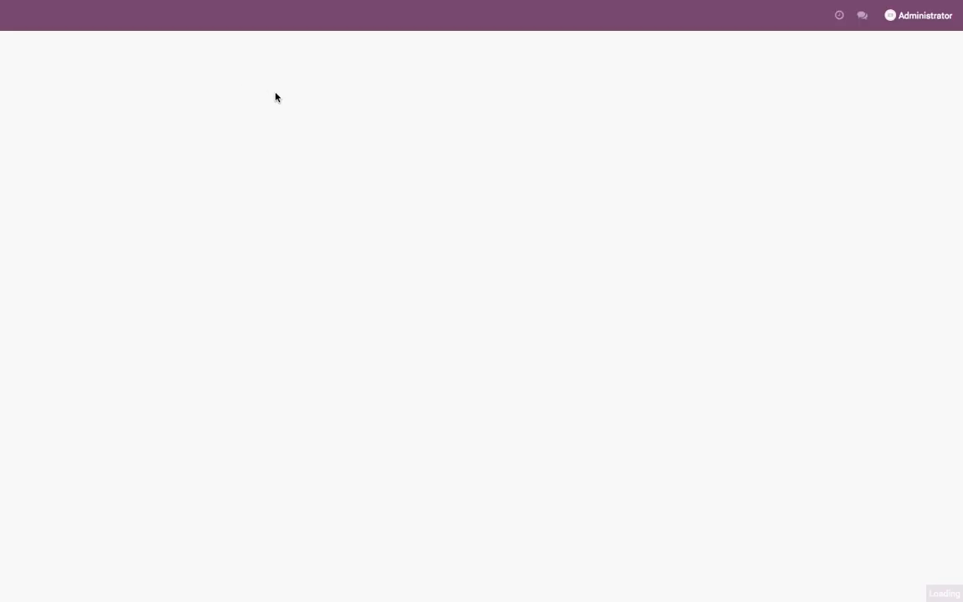
Step: Reopen the China Exports delivery for editing, set the unpacked Material line's done quantity to 12 and put it in a third pack
click(284, 148)
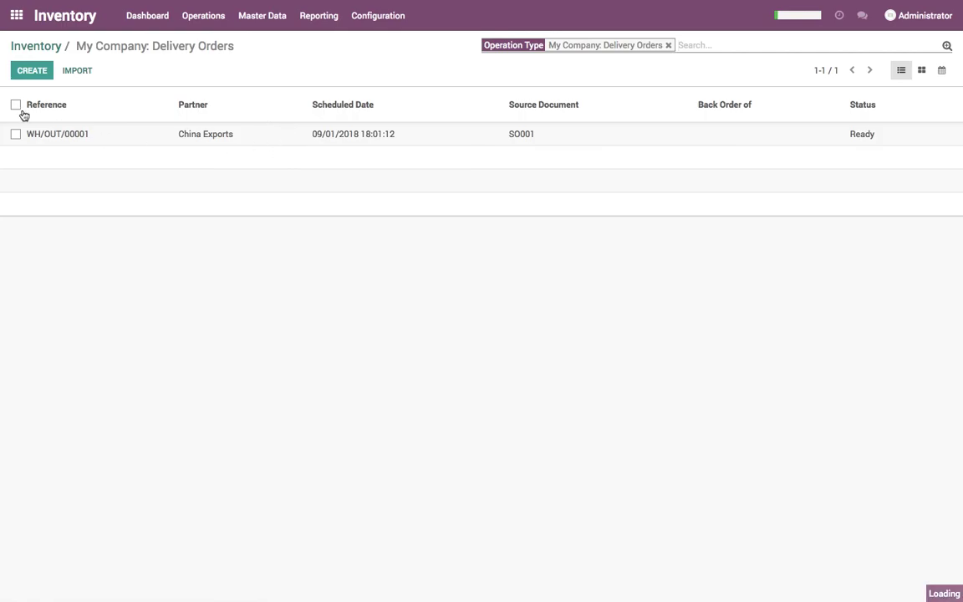
click(60, 132)
click(23, 68)
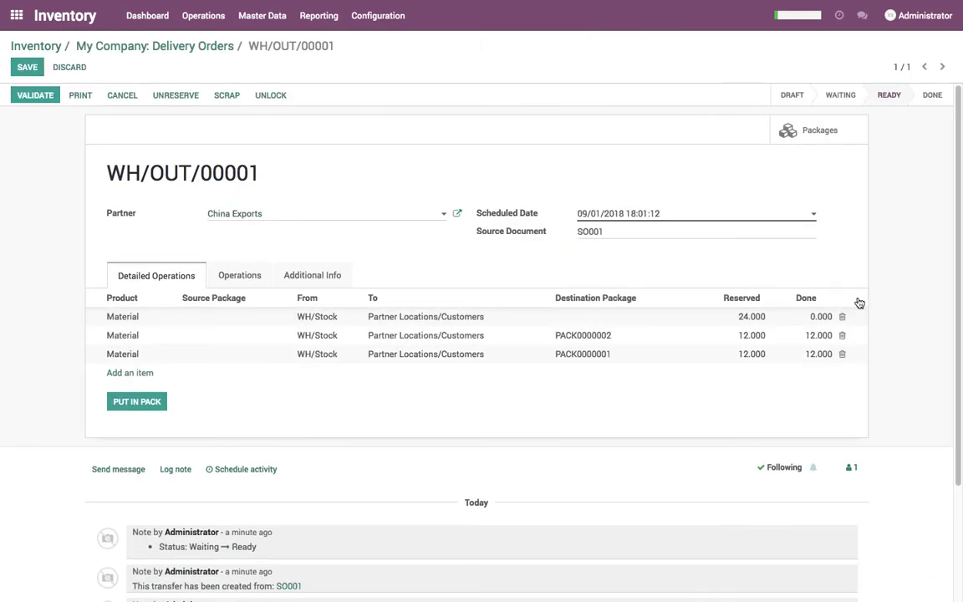
click(823, 317)
text(12)
click(164, 445)
click(142, 406)
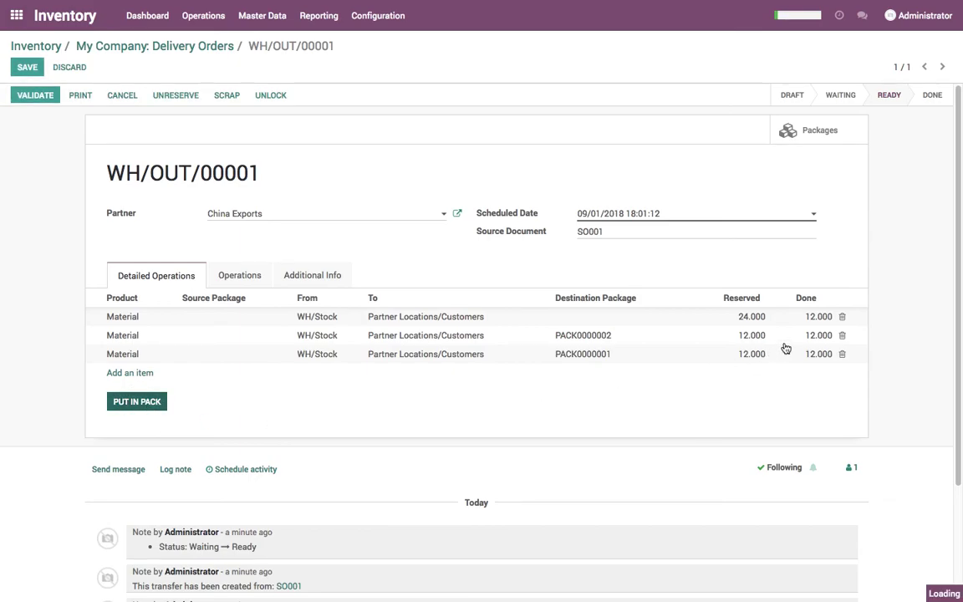
Step: Put the last unpacked Material line in a fourth pack with a done quantity of 12, and save and validate the delivery
click(812, 318)
text(12)
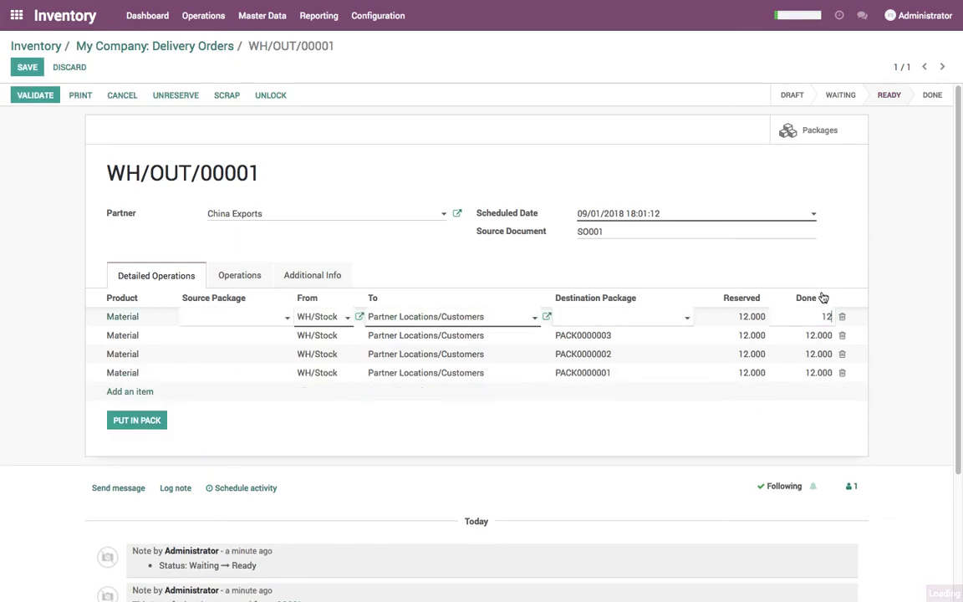
click(134, 423)
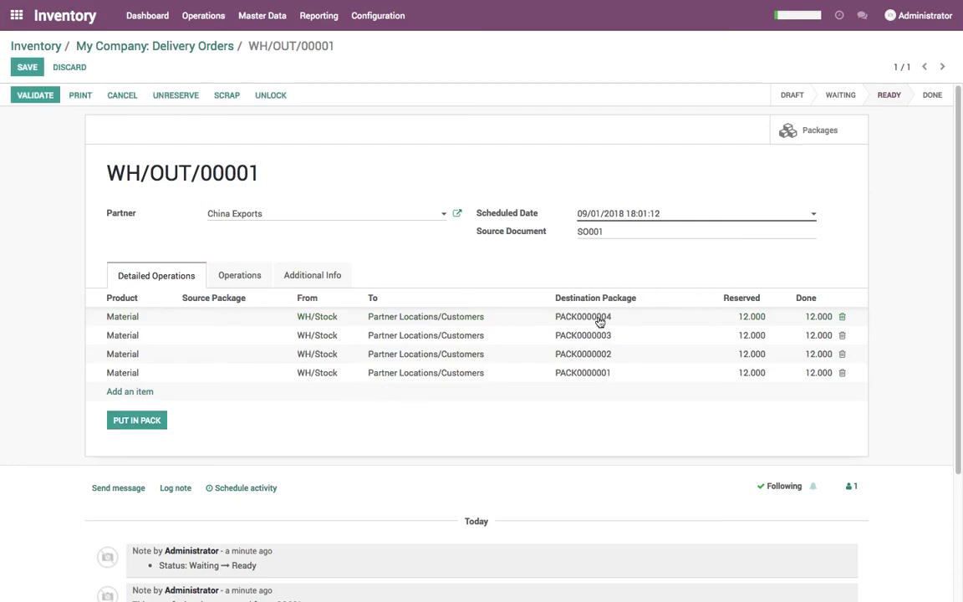
click(28, 72)
click(36, 98)
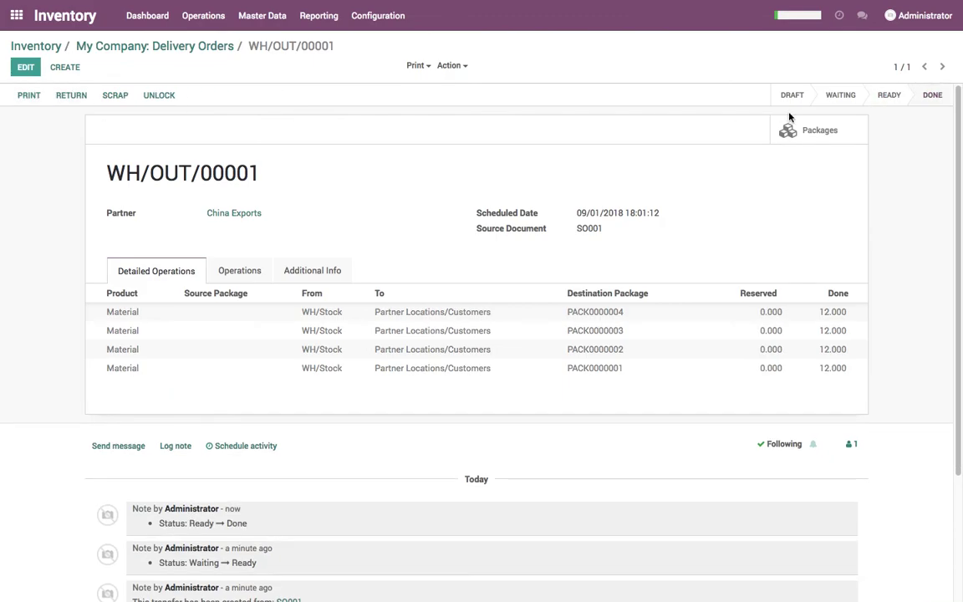
Step: Open the delivery's packages as a list, select all four and print the Package BarCode with Contents report
click(807, 132)
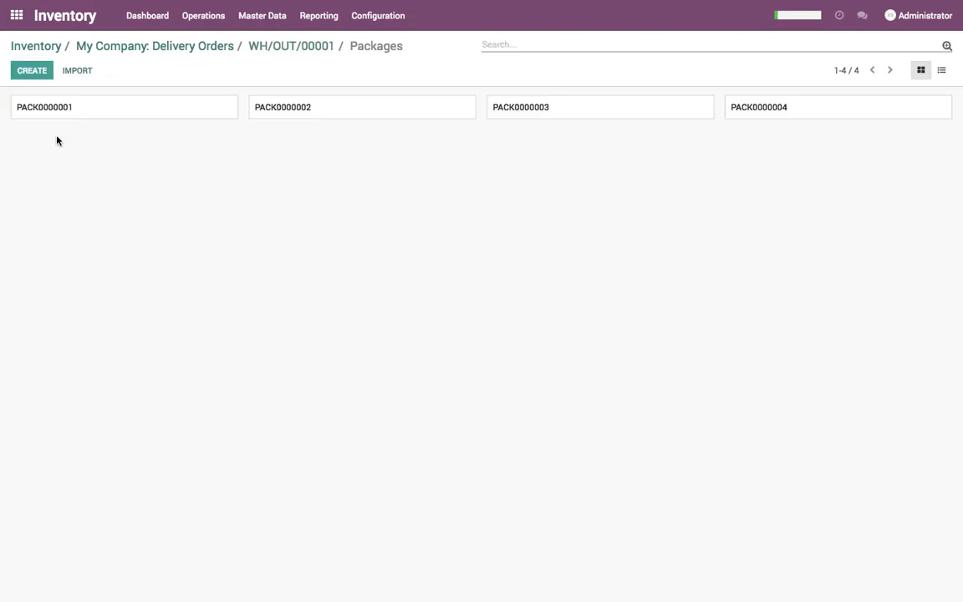
click(941, 70)
click(15, 105)
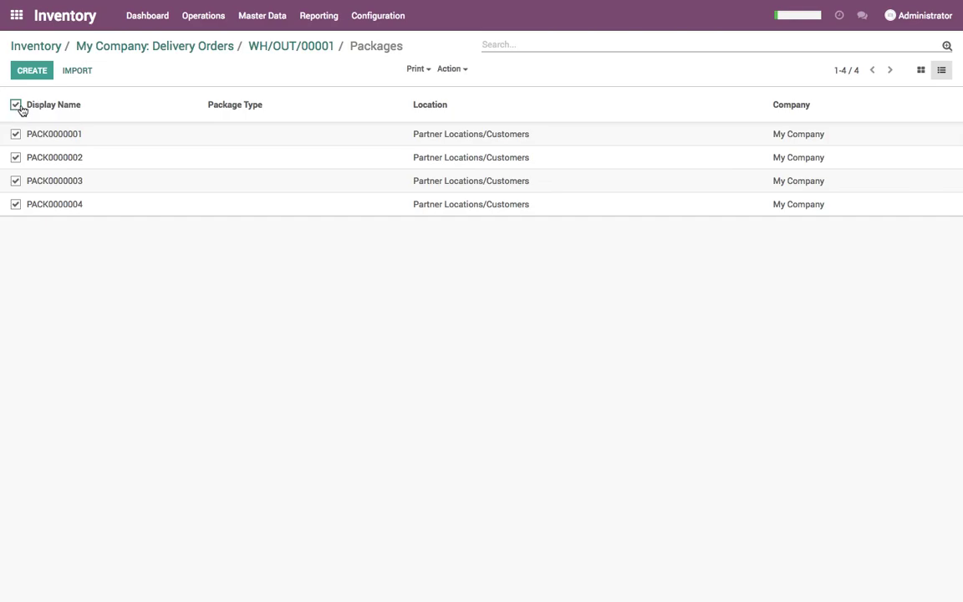
click(417, 68)
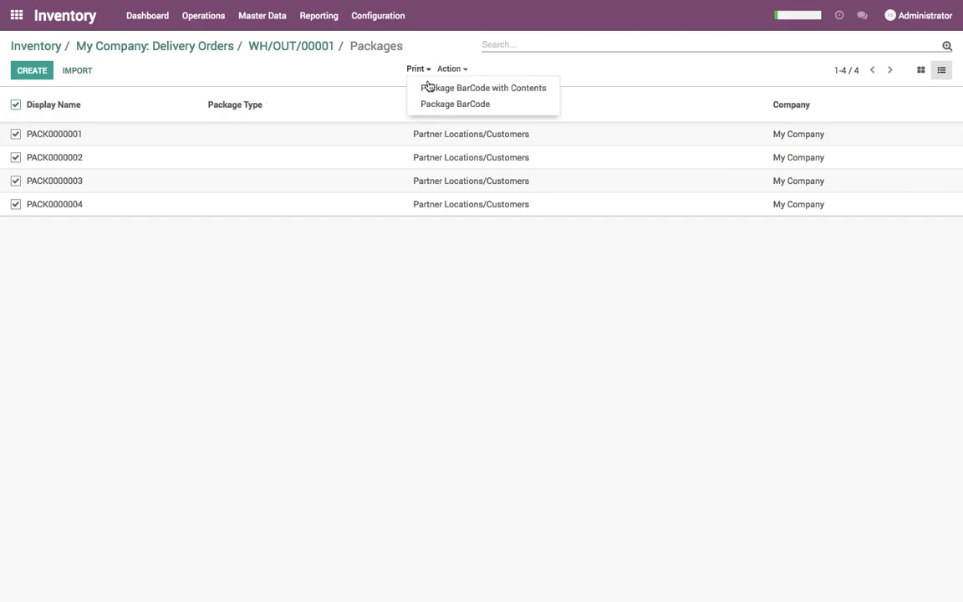
click(506, 94)
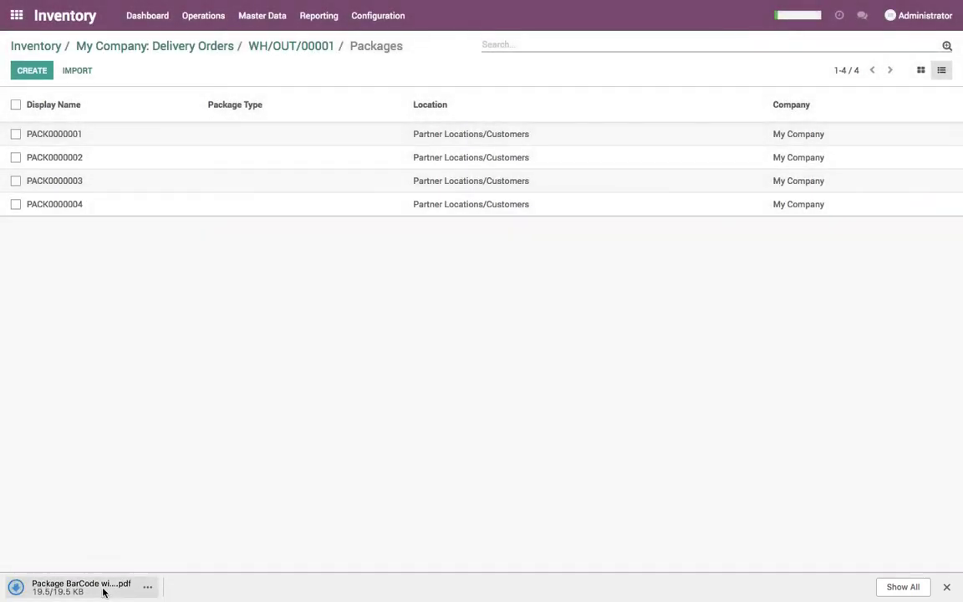
Step: Open the downloaded Package BarCode with Contents PDF and review each pack's barcode, product and quantity
click(103, 588)
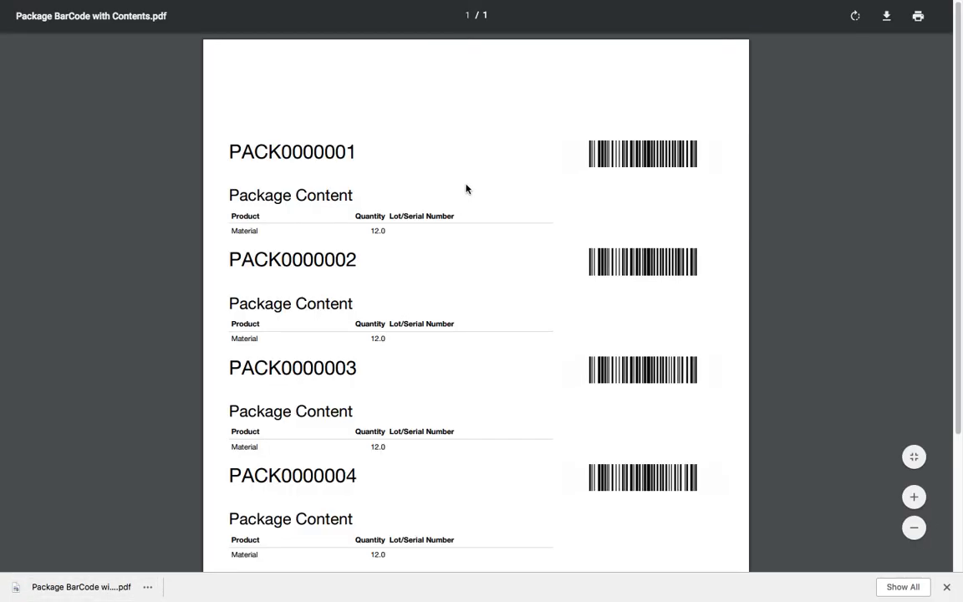
drag(234, 149, 400, 229)
click(400, 237)
scroll(336, 291, down, 1)
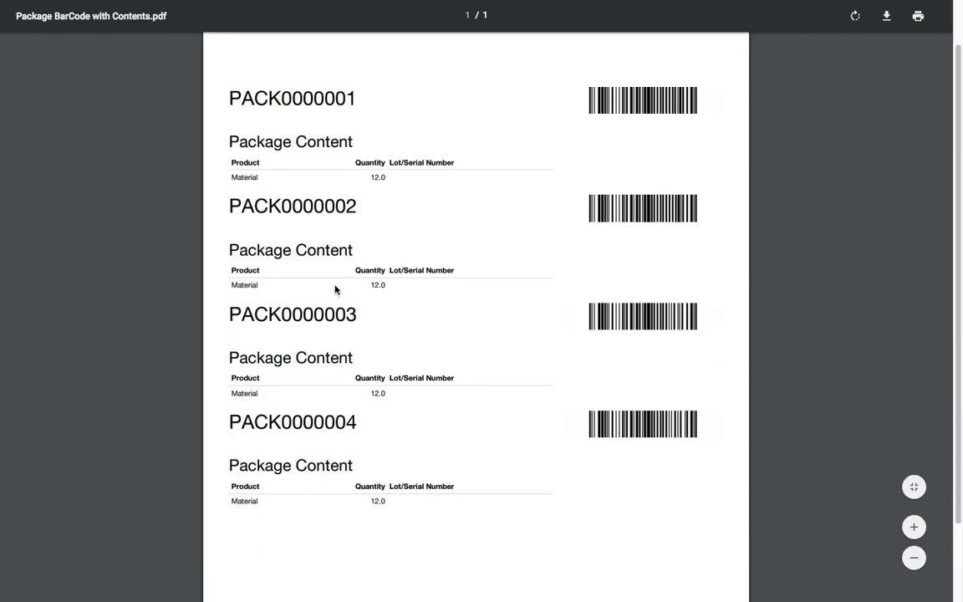
scroll(322, 370, down, 2)
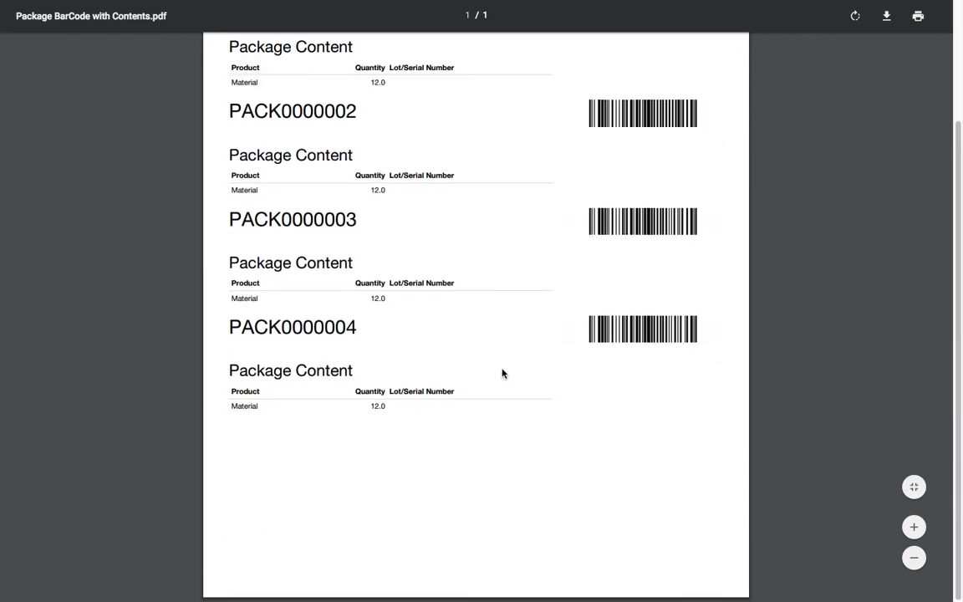
Step: Leave the barcode PDF and return from the package list to the Inventory overview
click(155, 28)
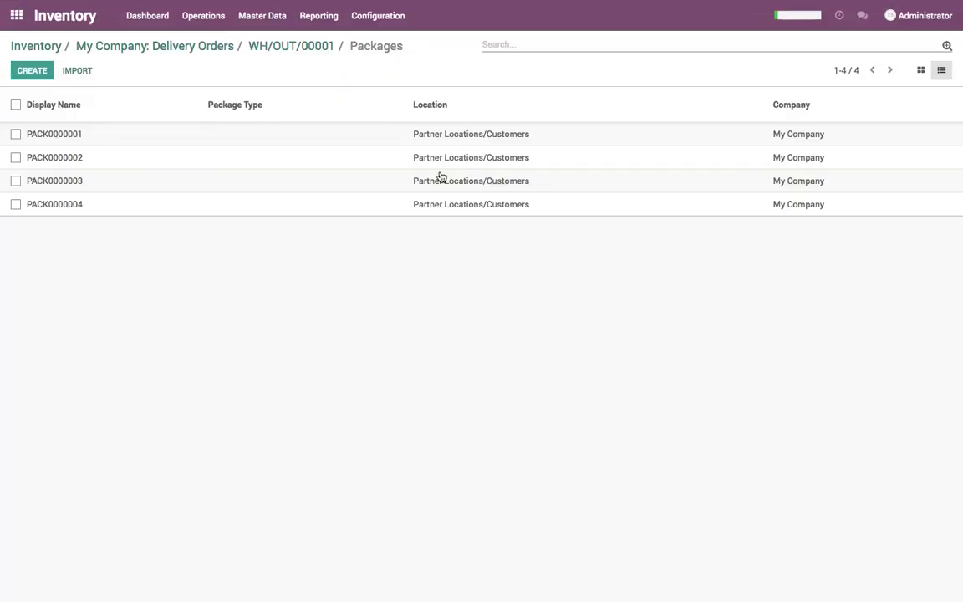
click(159, 53)
click(51, 48)
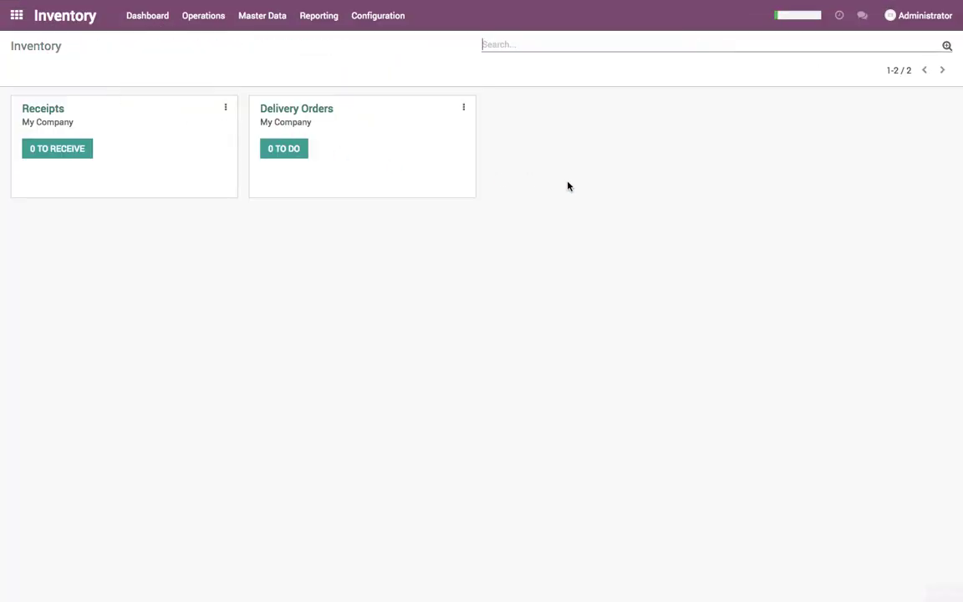